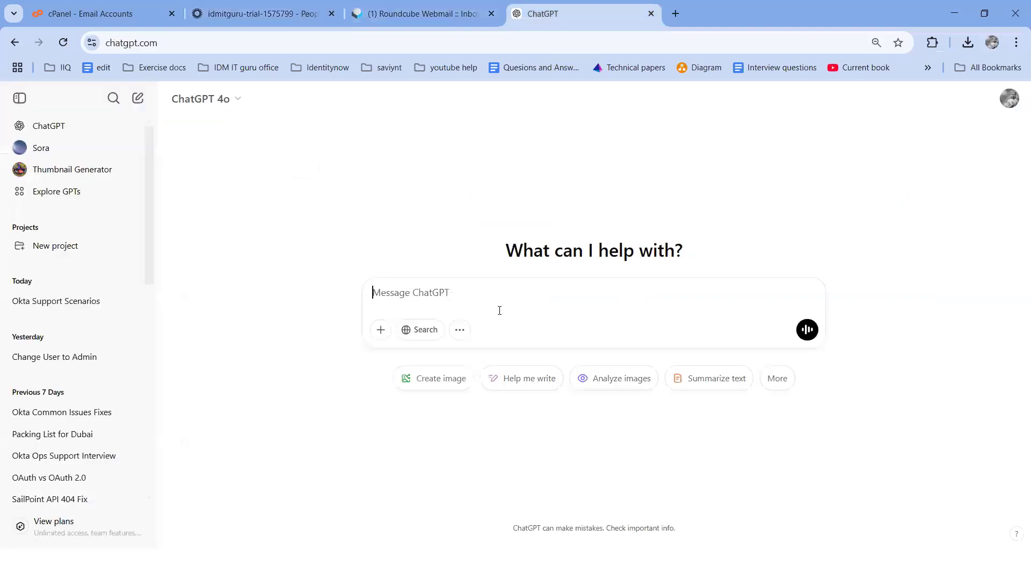
Step: Send the prompt "First Name, Last Name, Email, Username with fields create one sample csv file to create okta users"
key("ctrl+v")
left_click(406, 266)
type("with fie")
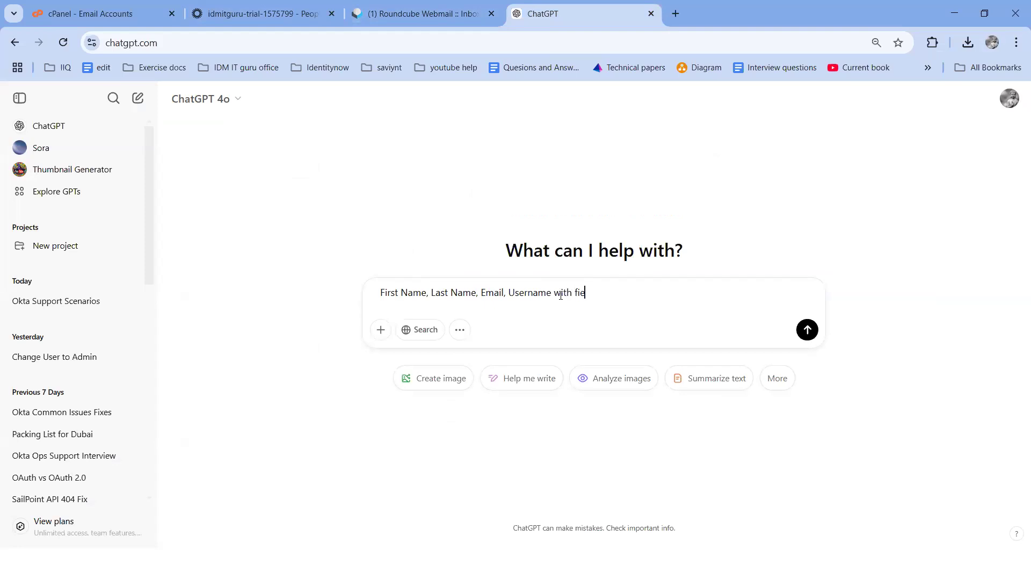
type("lds create one sample csv filie")
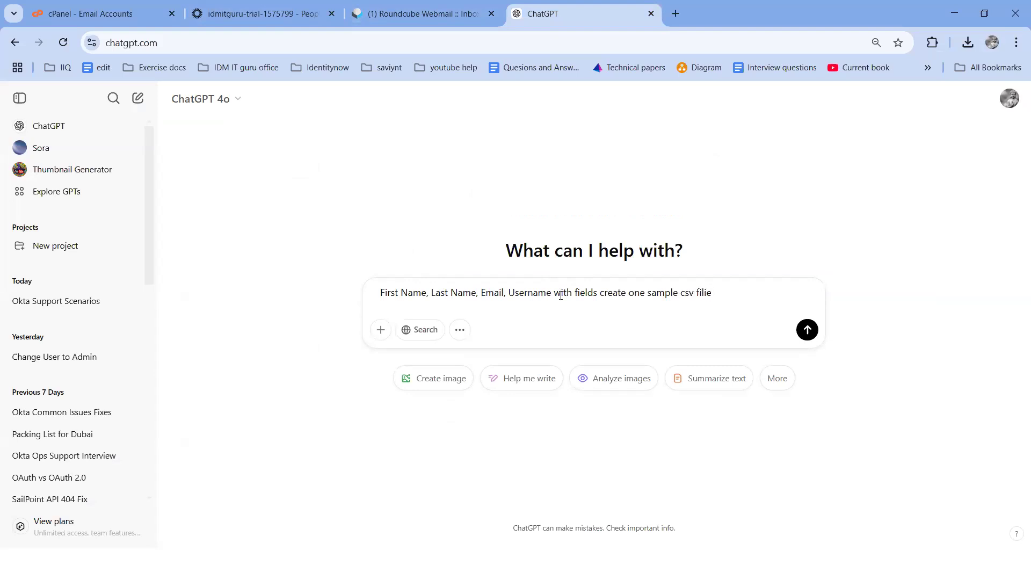
type(" to  to cr")
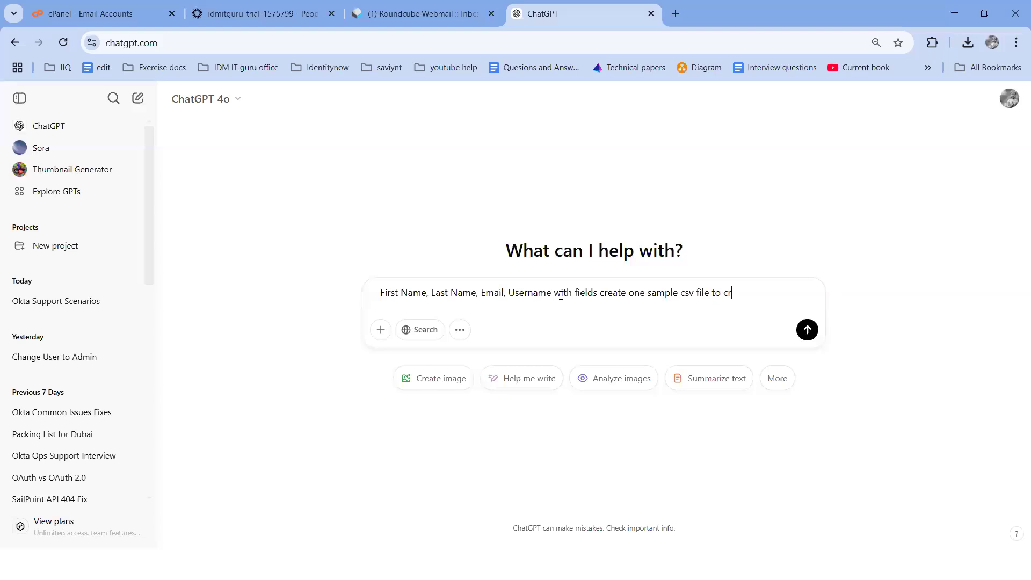
type("eate okta users")
key("Return")
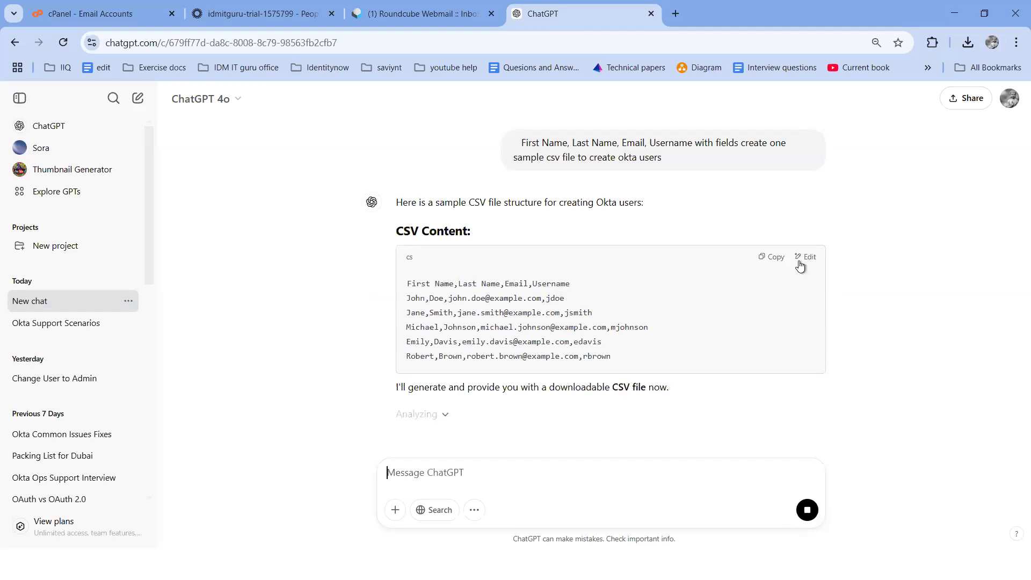
Step: Copy the generated CSV content and paste it into a new document in Notepad++
left_click(779, 257)
key("alt+Tab")
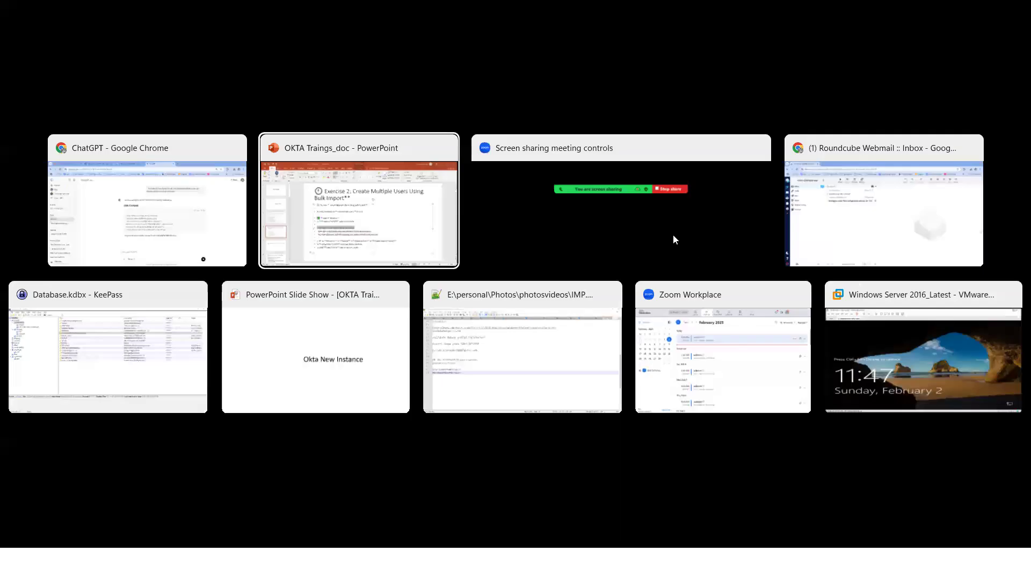
key("Tab")
key("Tab")
key("Tab")
key("Tab")
key("Tab")
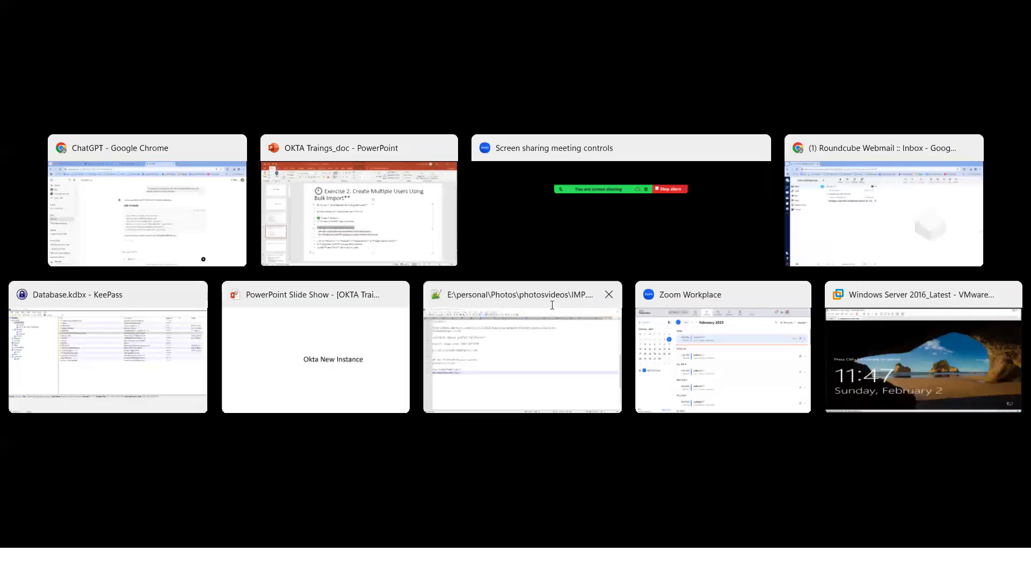
key("ctrl+n")
key("ctrl+v")
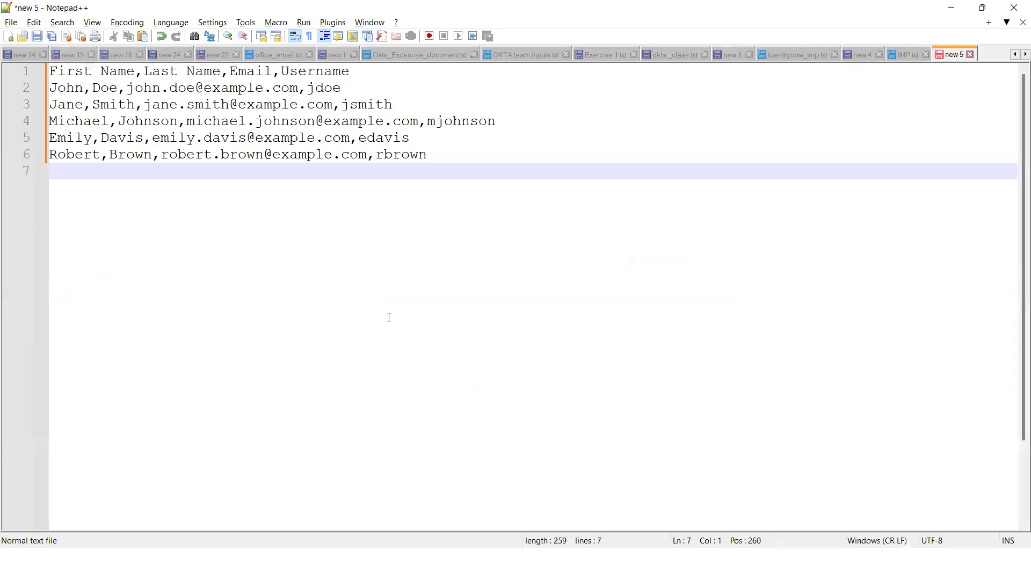
double_click(79, 71)
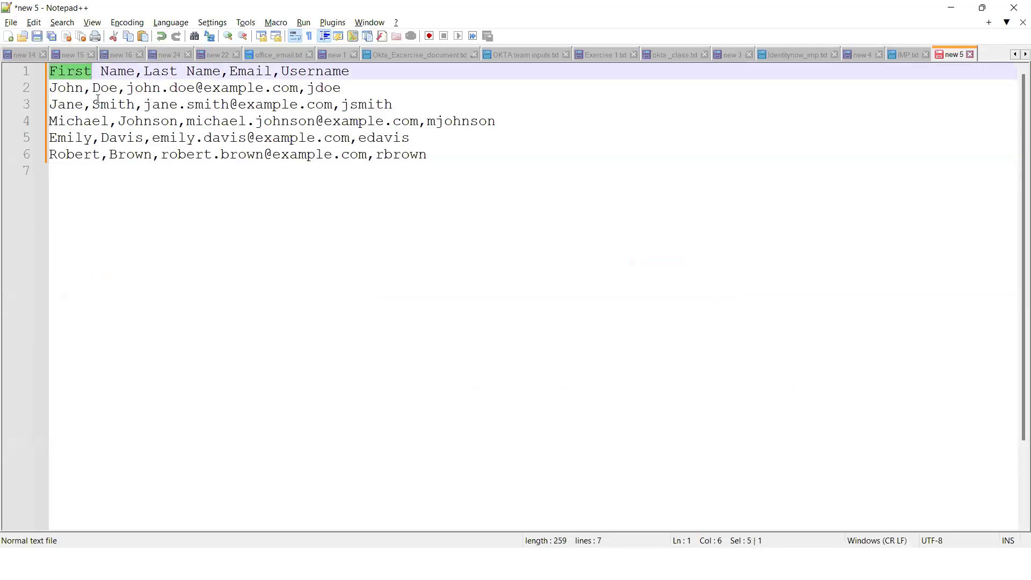
double_click(83, 87)
left_click(148, 87)
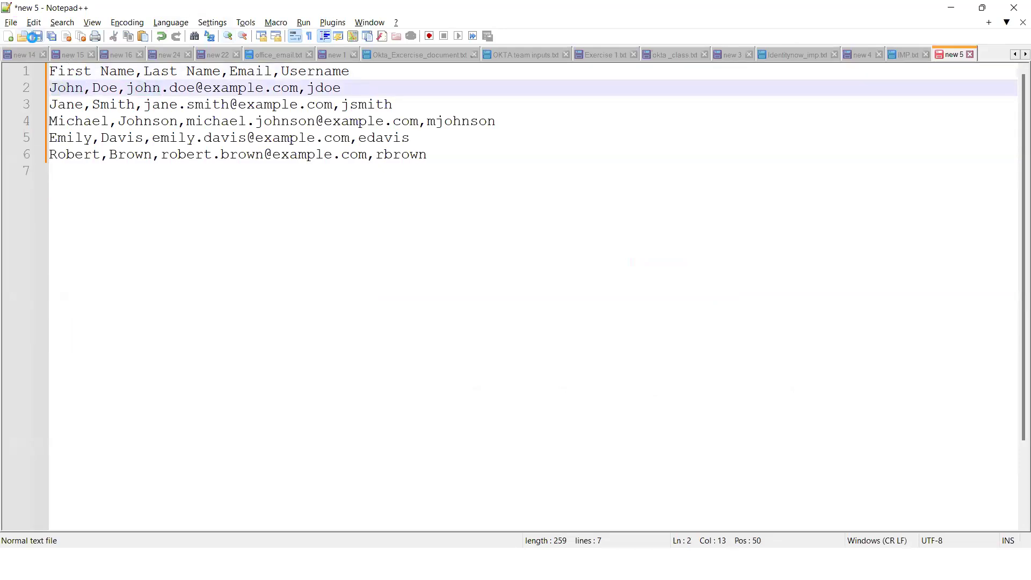
Step: Save the new document as Oktausers.csv in the D:\Course\okta folder, with the file type set to All types
scroll(42, 207, "up", 3)
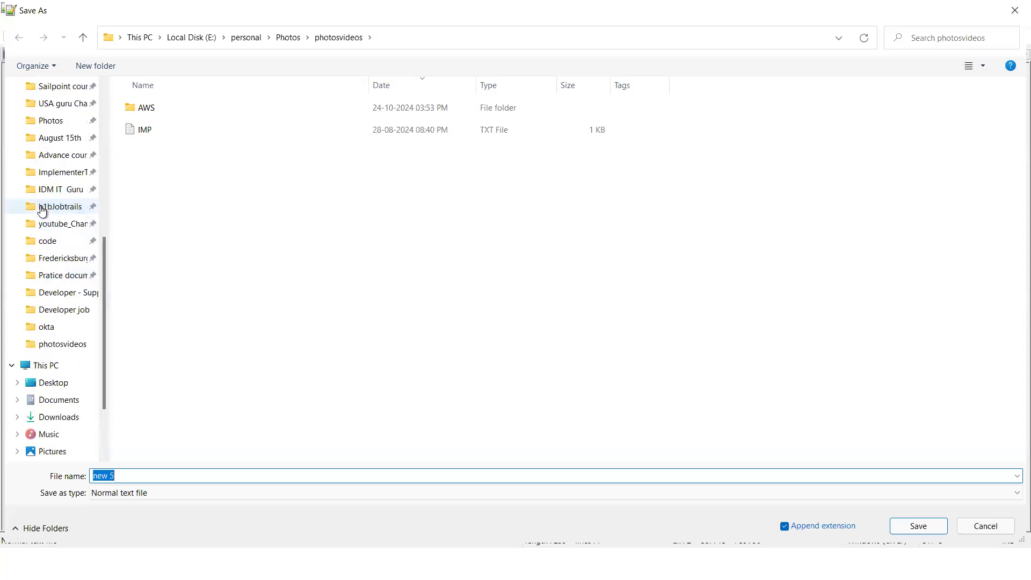
scroll(42, 211, "up", 5)
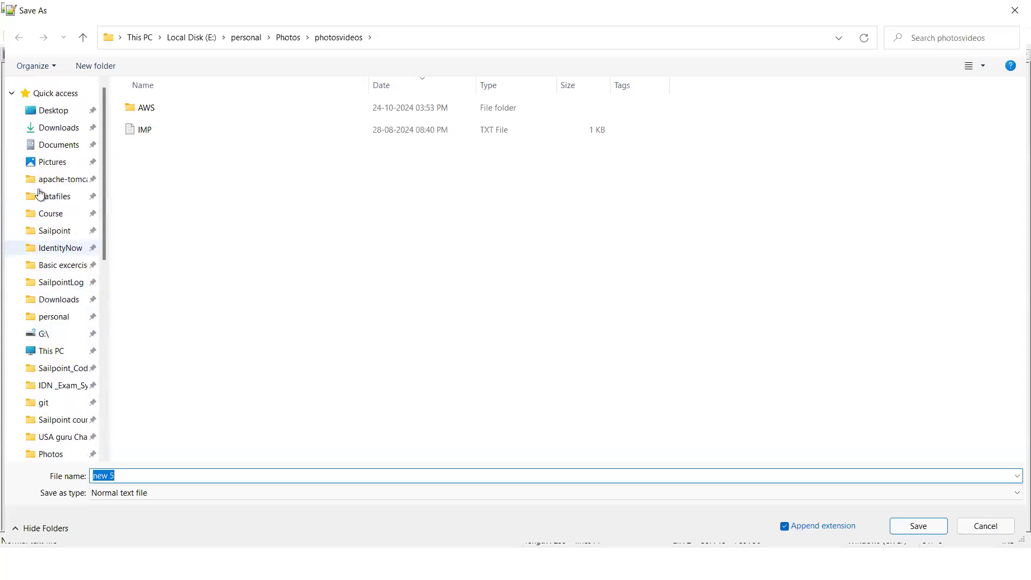
left_click(48, 214)
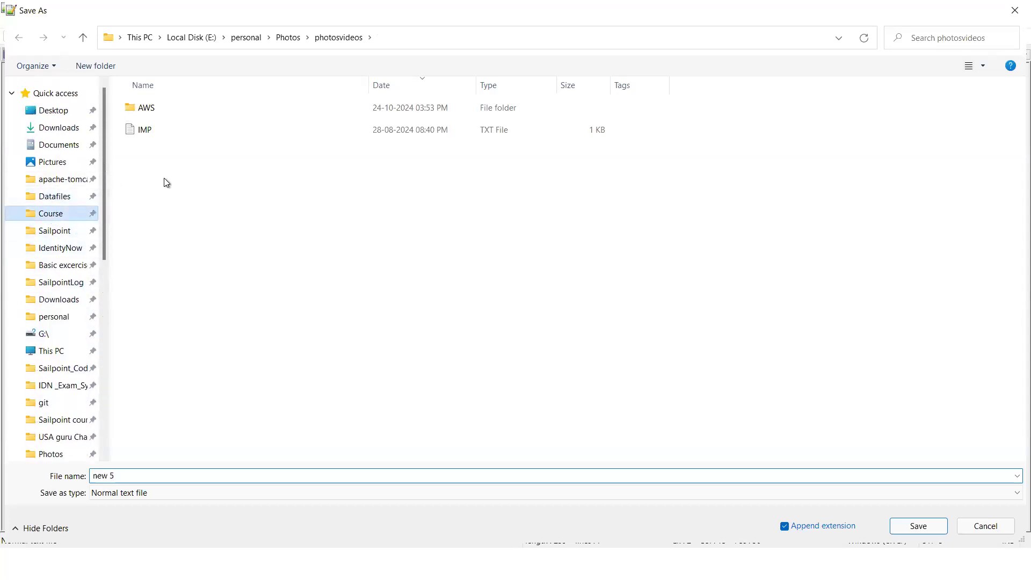
left_click(153, 308)
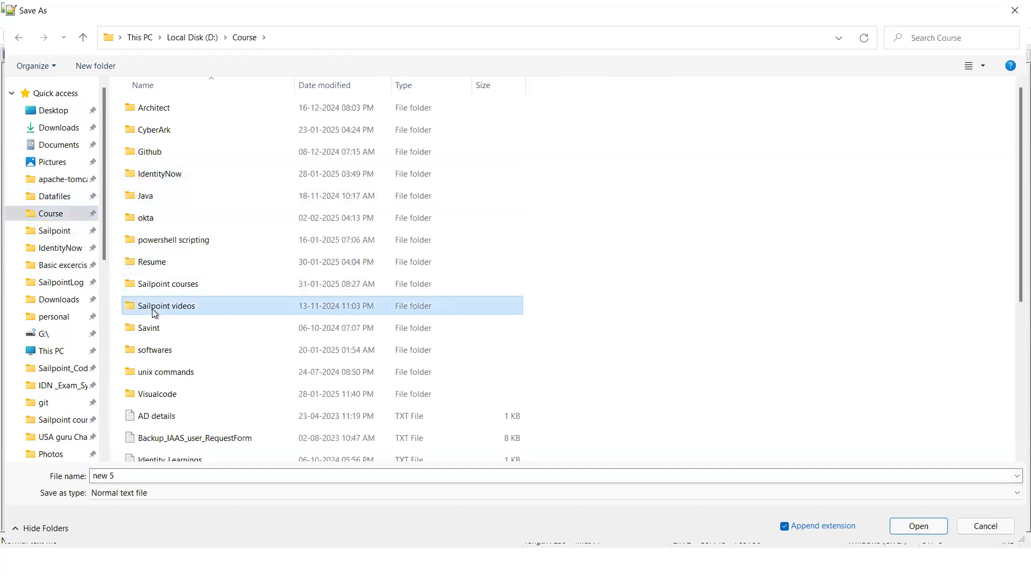
key("o")
double_click(150, 219)
left_click(132, 477)
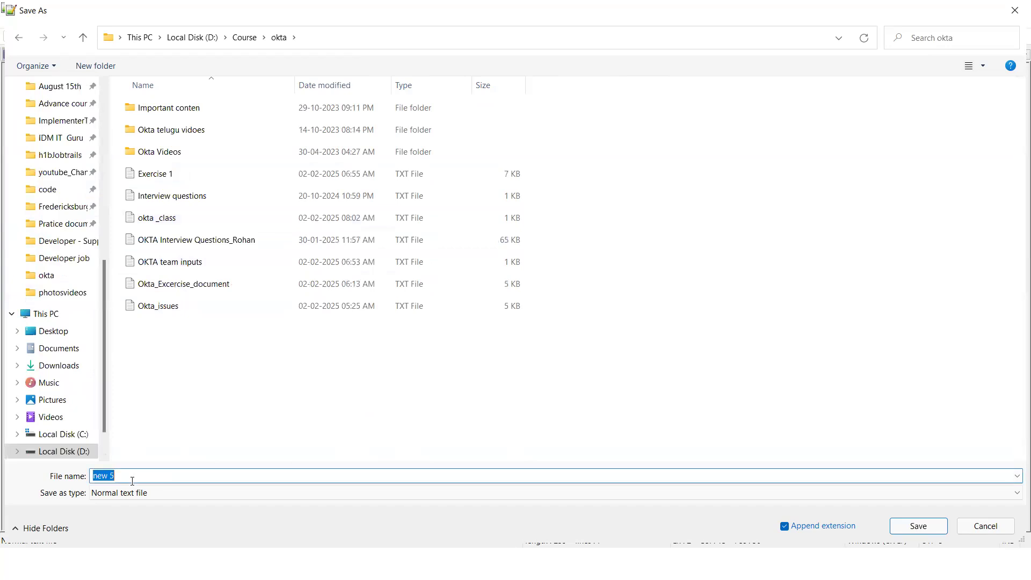
type("Oktausers.csv")
left_click(119, 497)
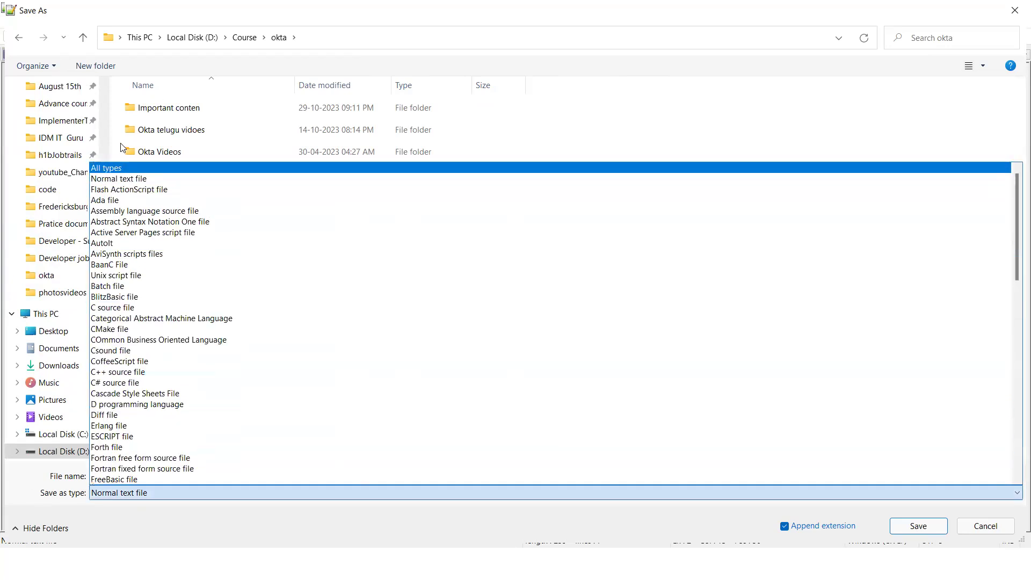
left_click(110, 169)
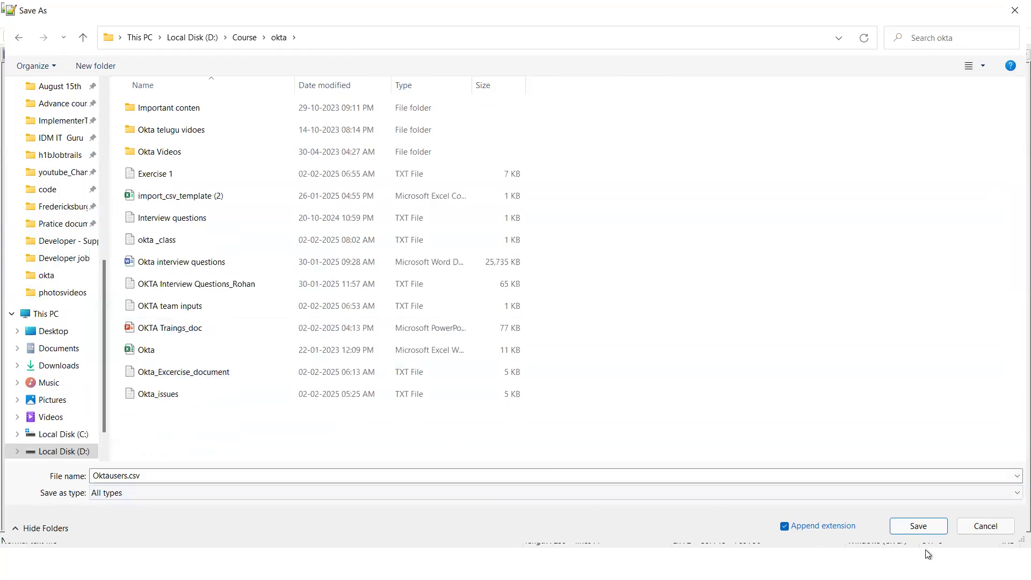
left_click(918, 526)
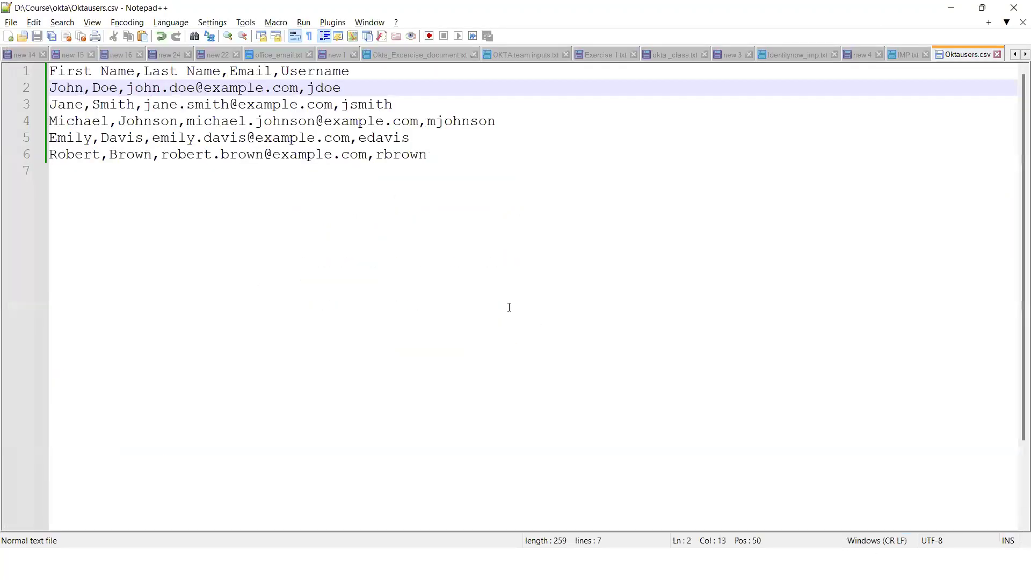
left_click_drag(558, 251, 49, 79)
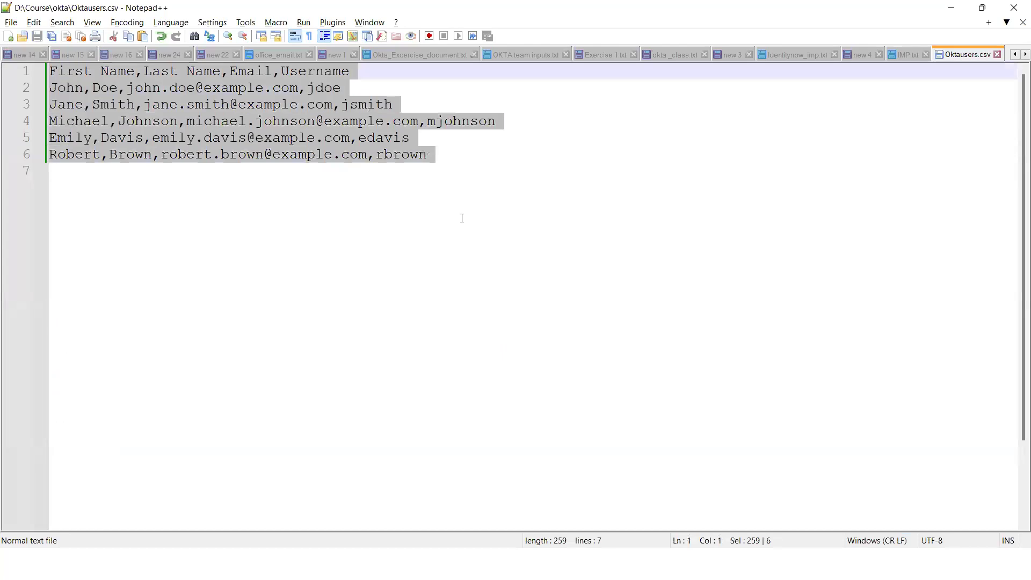
left_click(461, 213)
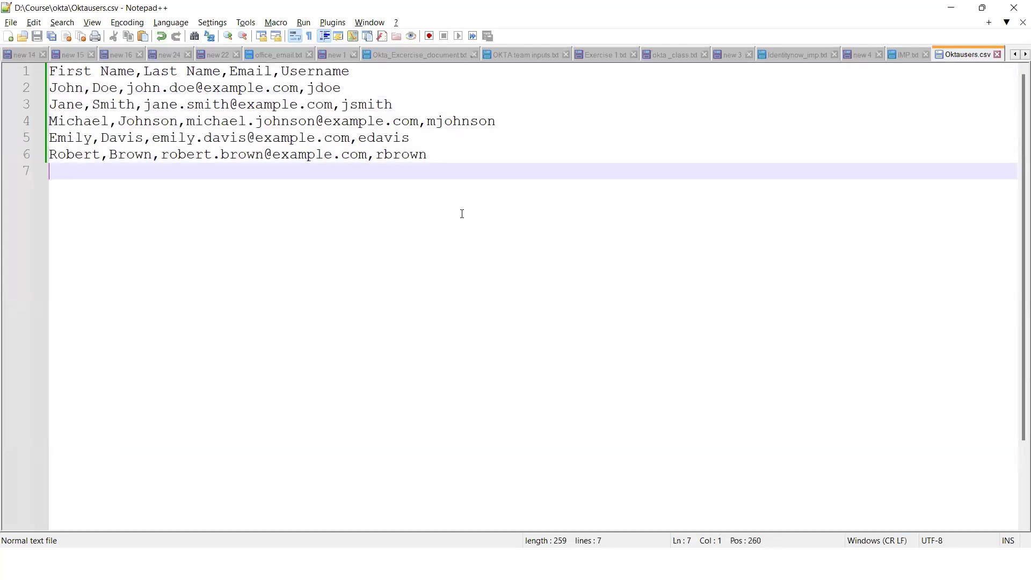
Step: Switch to the People page of the Okta admin console in Chrome
key("alt+Tab")
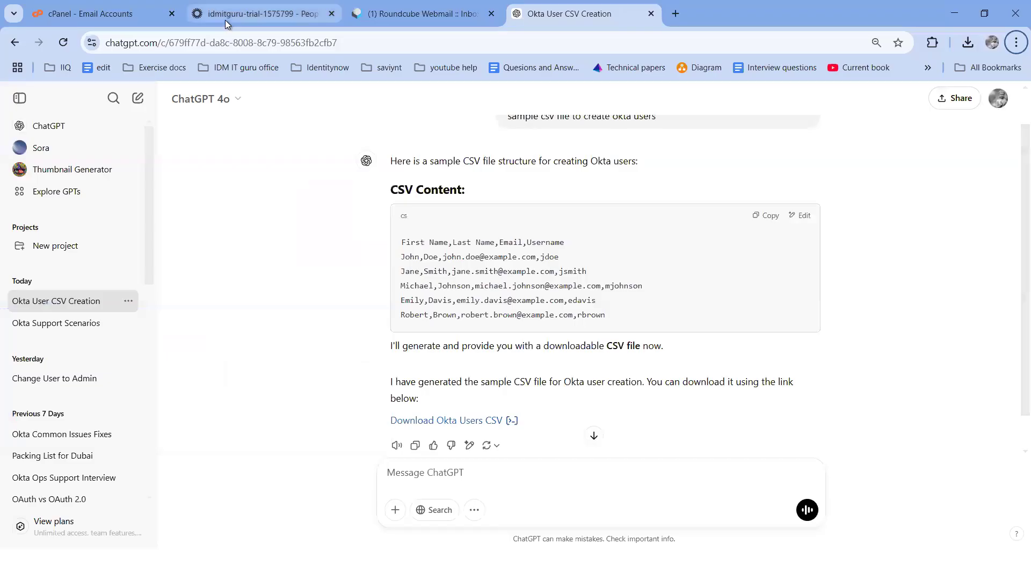
left_click(225, 21)
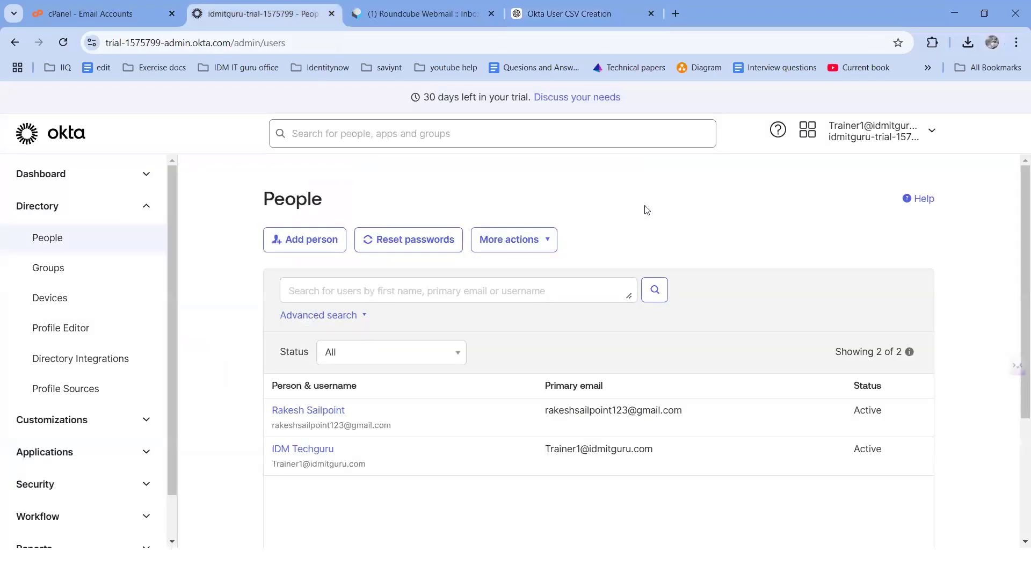
left_click(524, 244)
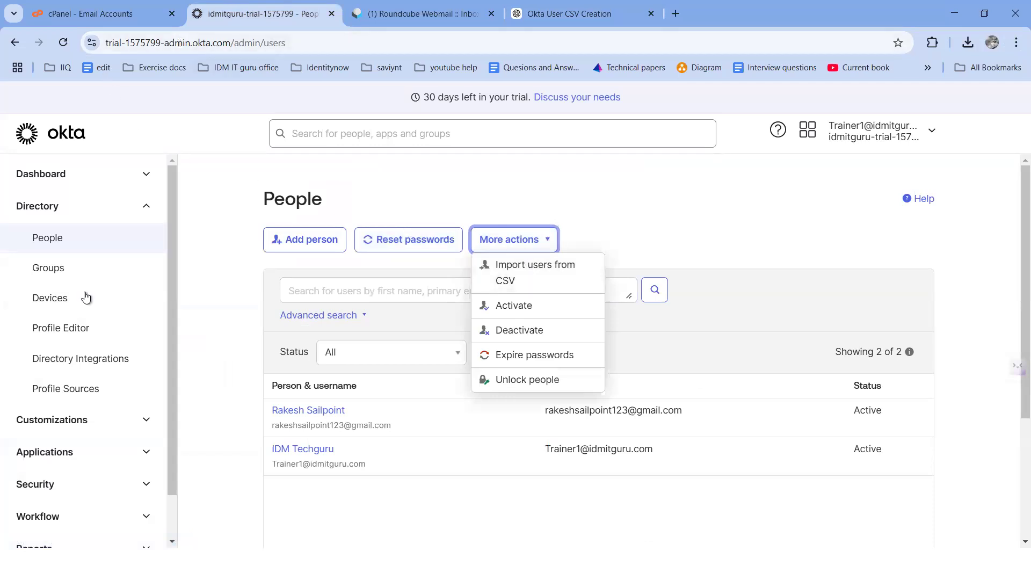
left_click(46, 271)
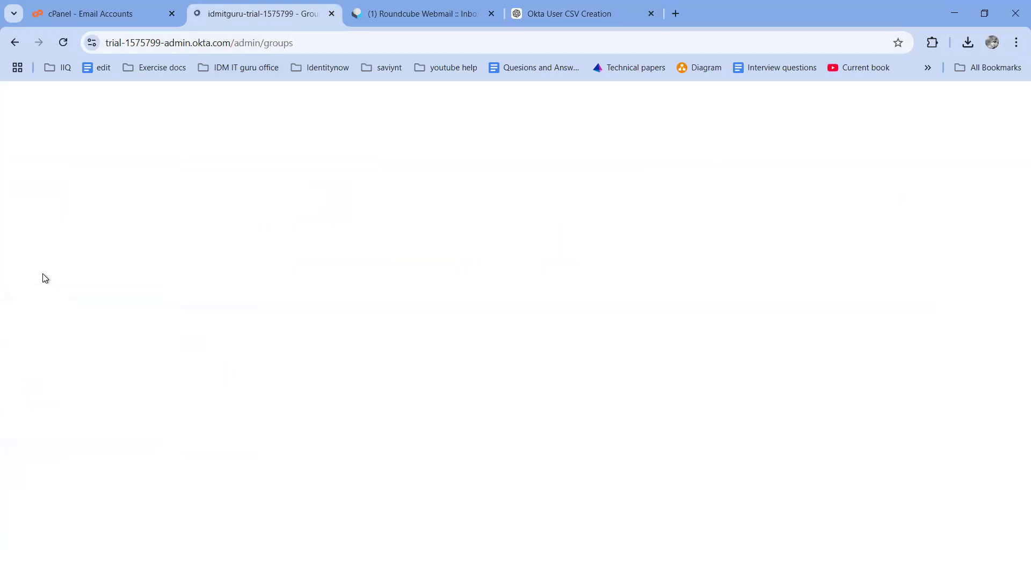
left_click(58, 241)
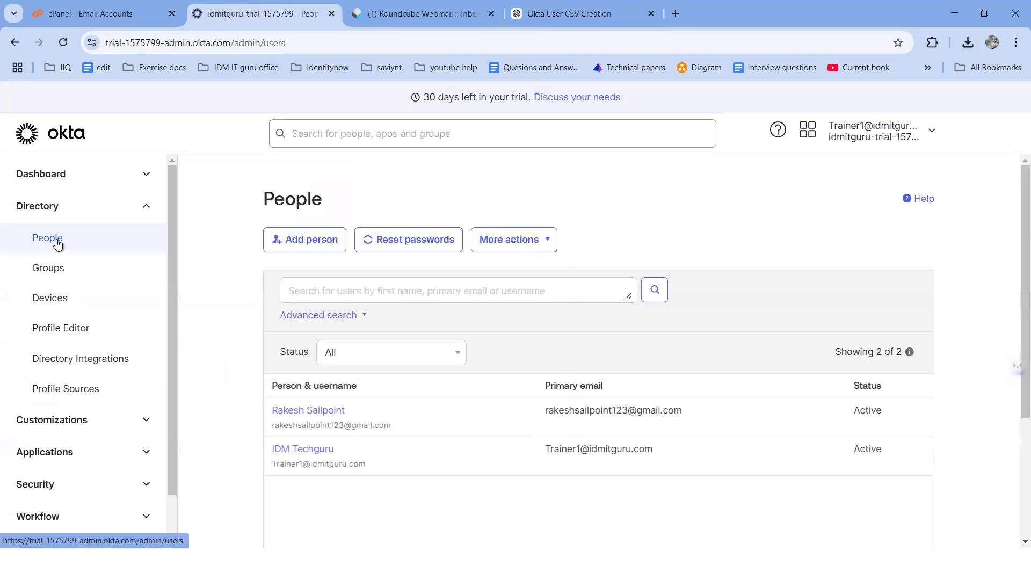
Step: Start importing users from CSV, and download the linked CSV template and open it in Excel
left_click(506, 246)
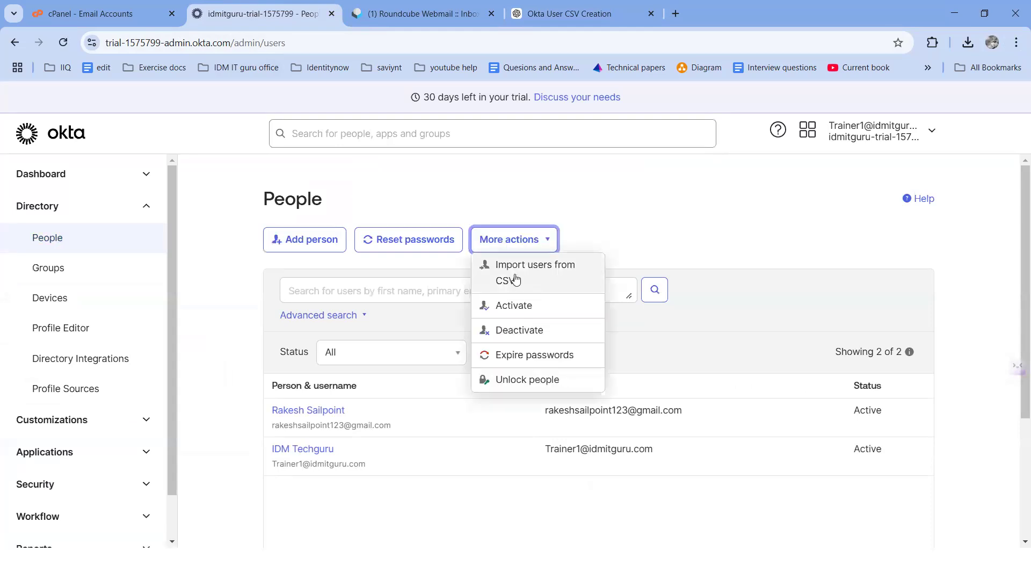
left_click(515, 280)
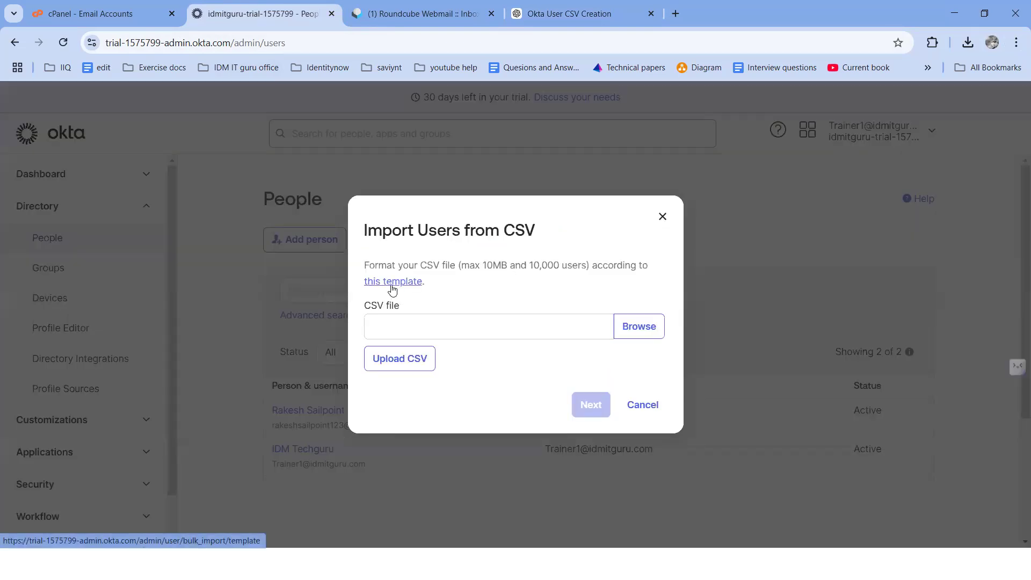
left_click(393, 282)
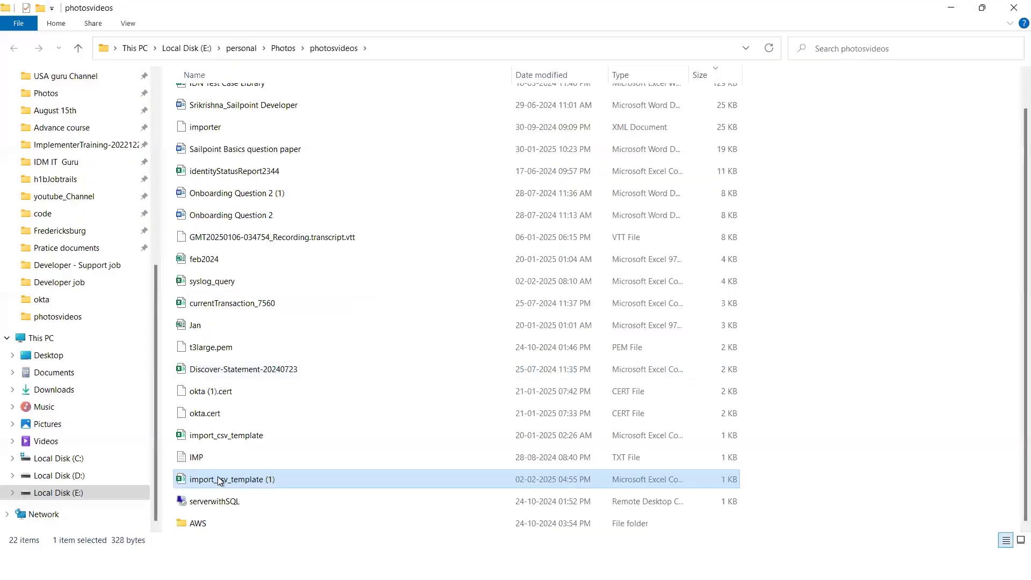
double_click(221, 479)
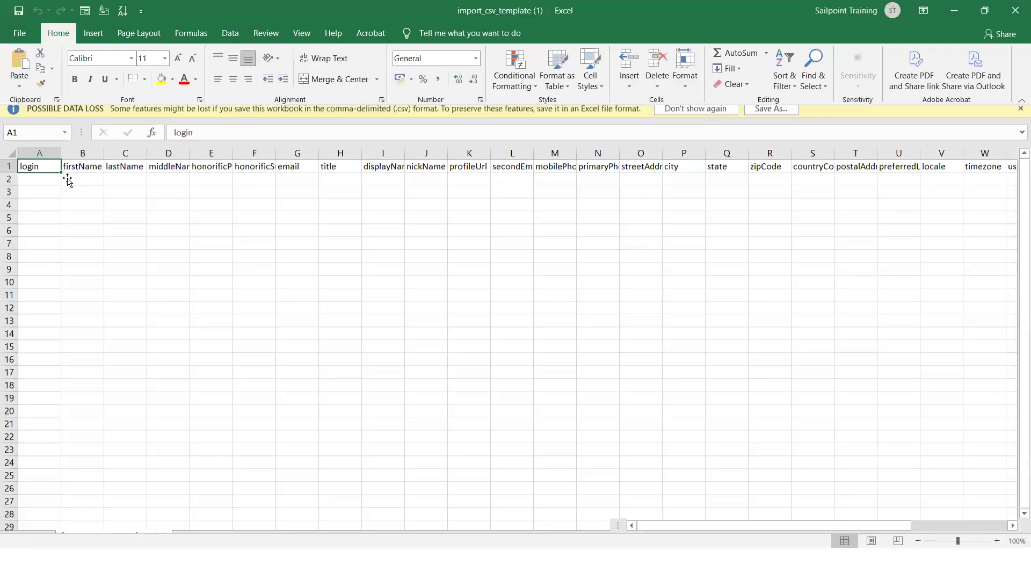
Step: Copy the template's header cells from login through email and paste them below the user rows of Oktausers.csv in Notepad++
left_click(76, 184)
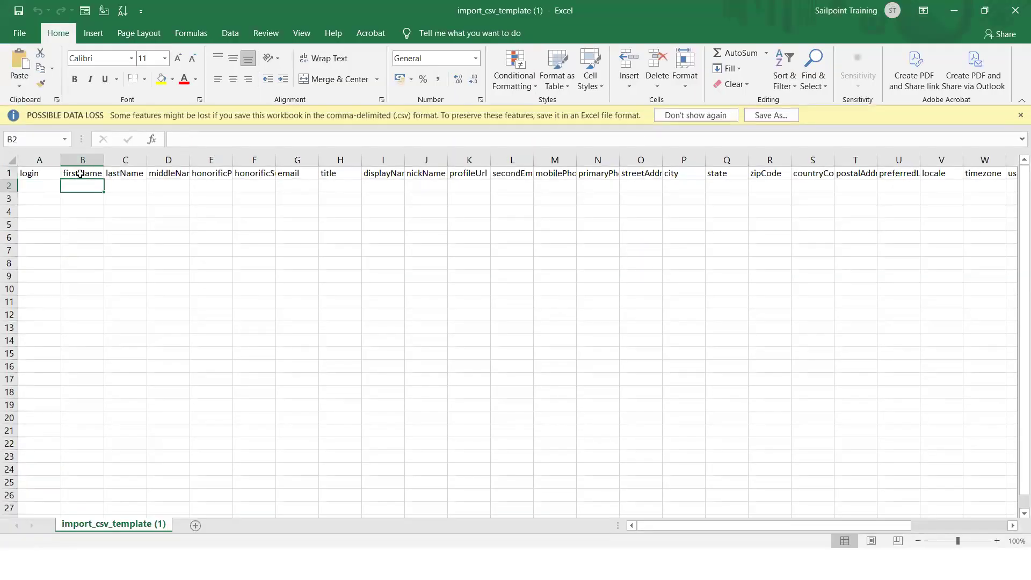
left_click(45, 175)
left_click(79, 175)
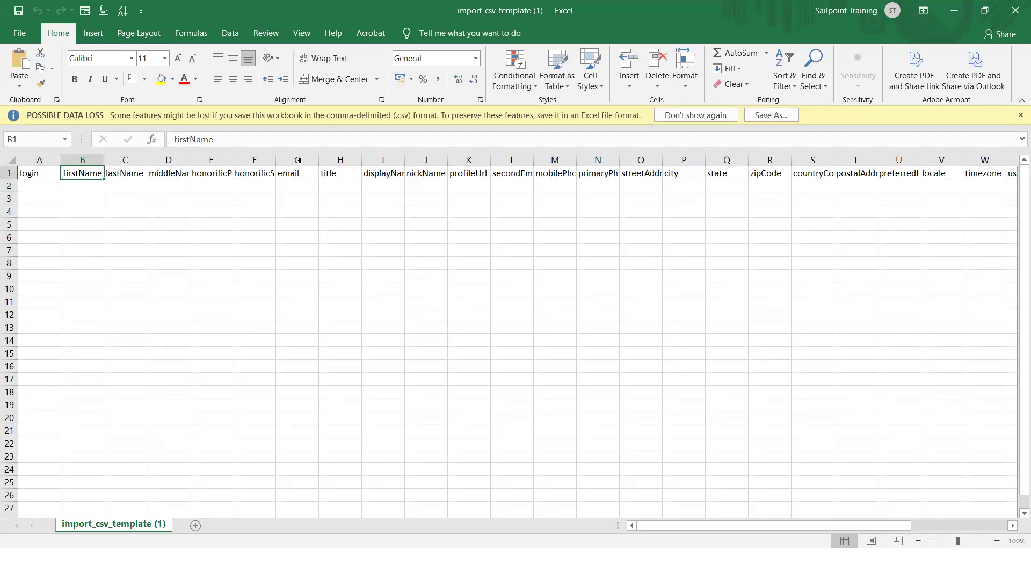
left_click(31, 175)
left_click_drag(179, 177, 313, 199)
key("ctrl+c")
key("alt+Tab")
key("alt+Tab")
key("alt+Tab")
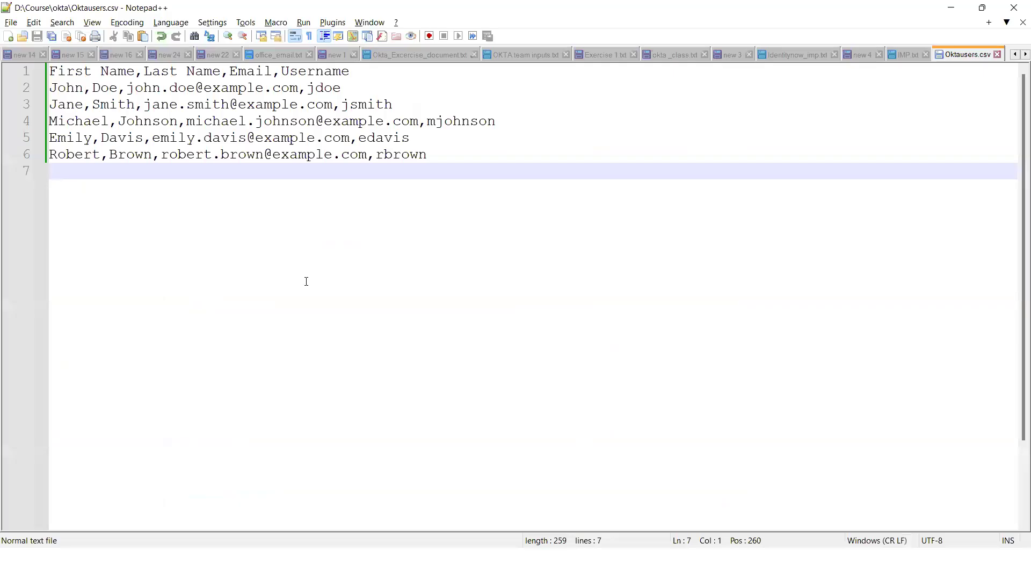
key("Return")
key("Return")
key("ctrl+v")
Step: Replace the "First Name" header in line 1 of Oktausers.csv with the template's firstName
double_click(156, 207)
left_click(66, 56)
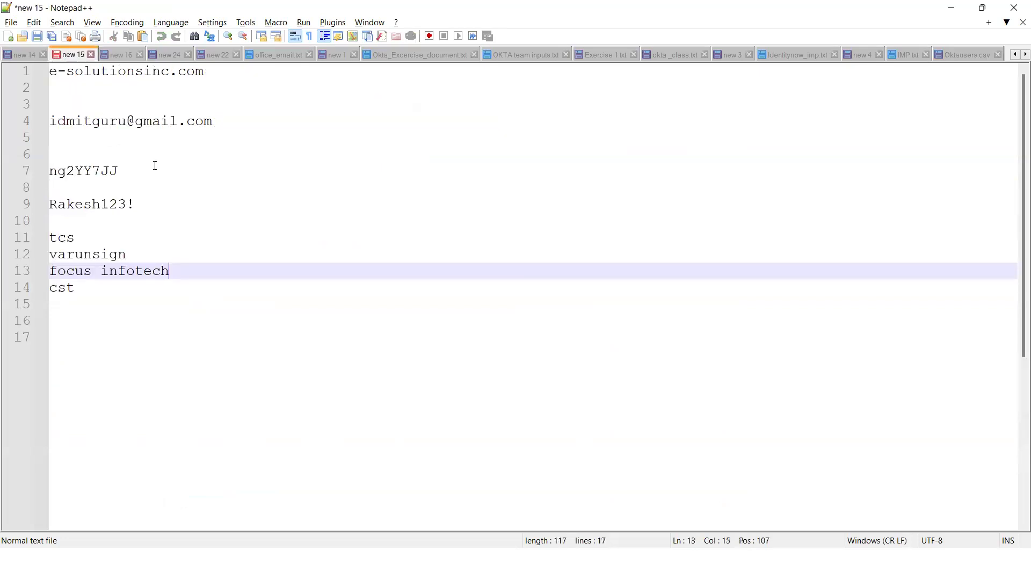
left_click(938, 56)
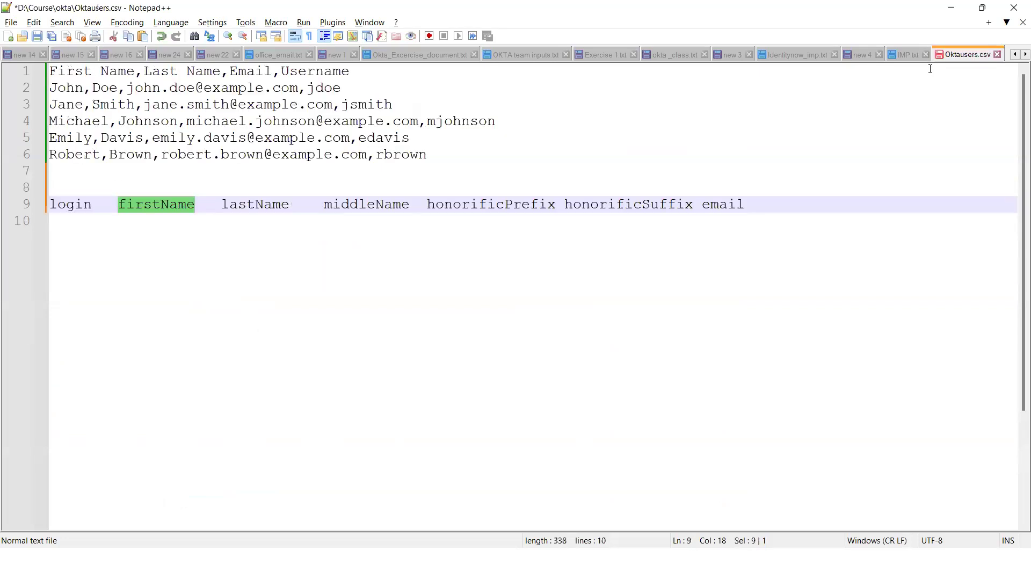
left_click_drag(135, 72, 48, 72)
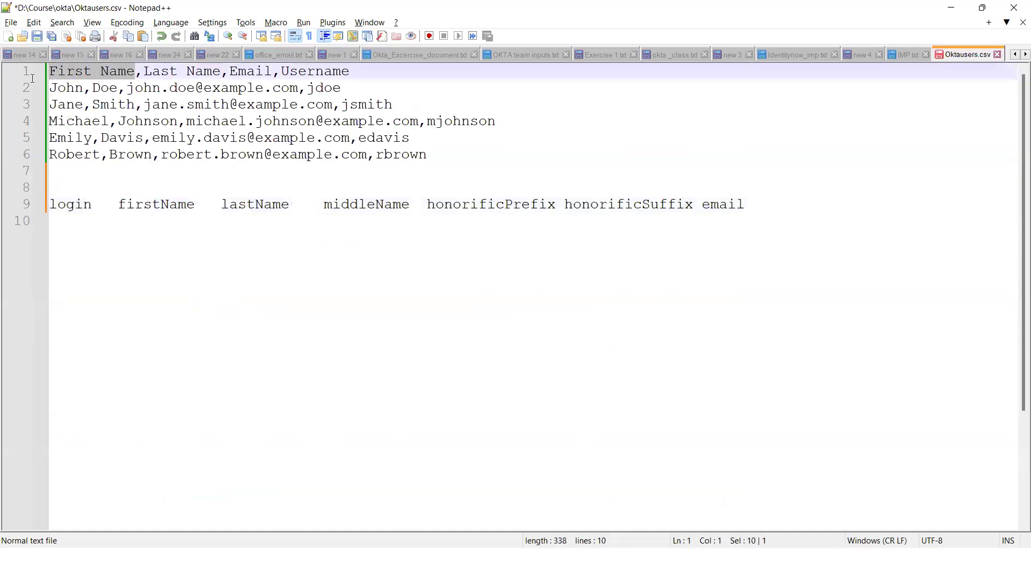
key("ctrl+v")
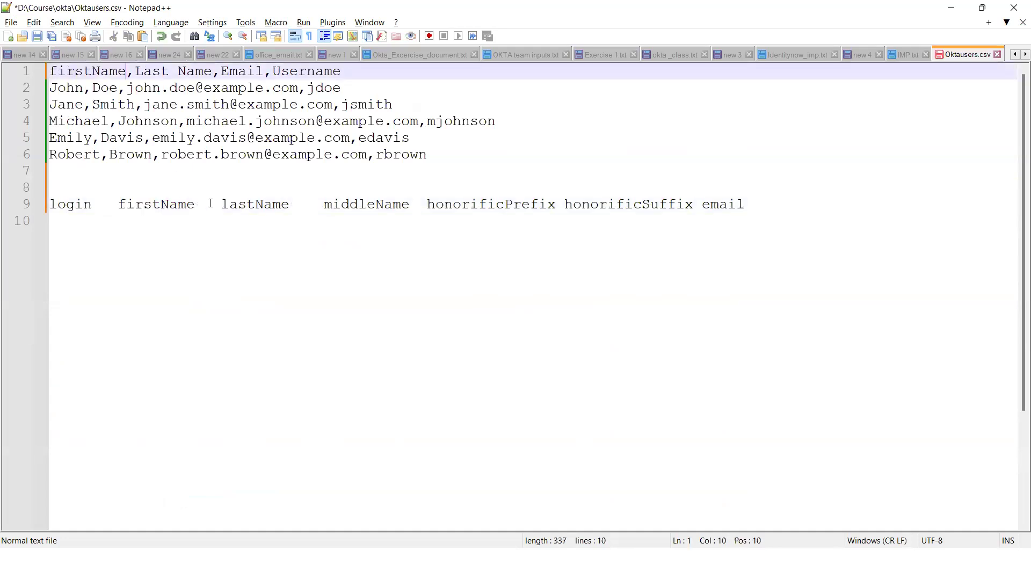
Step: Replace the "Last Name" and "Email" headers in line 1 with the template's lastName and email
double_click(258, 204)
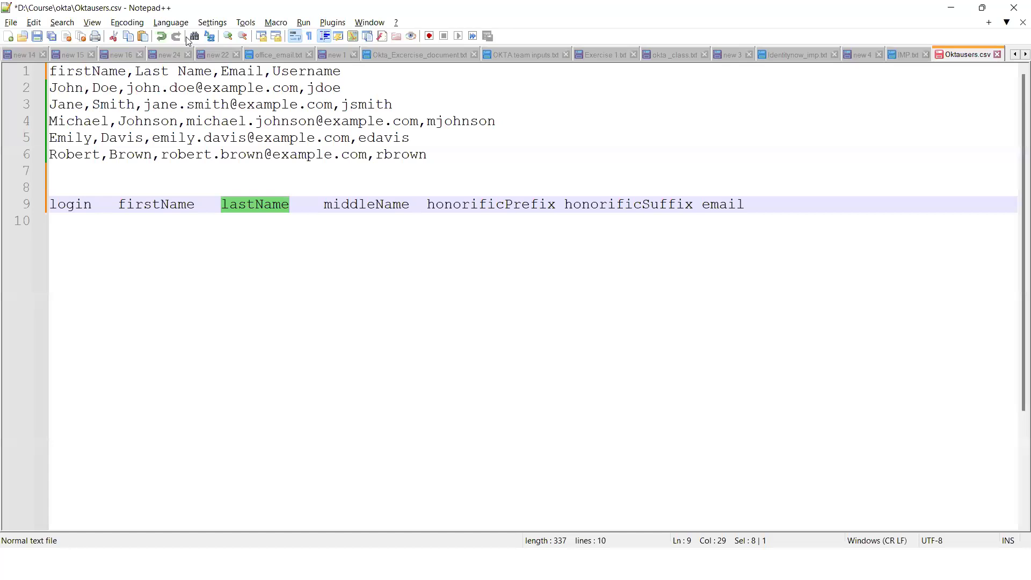
left_click_drag(212, 72, 135, 72)
key("ctrl+v")
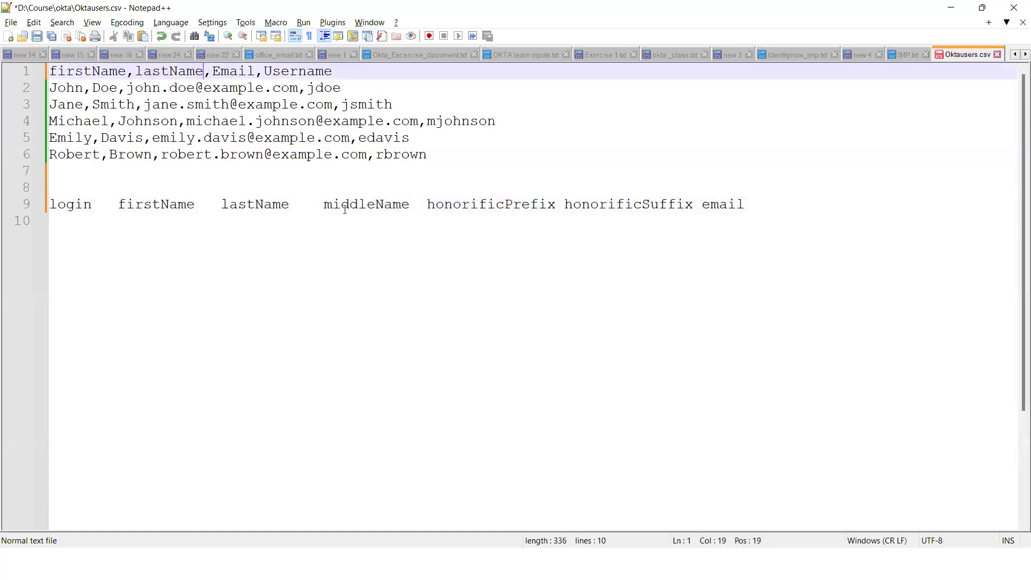
double_click(729, 205)
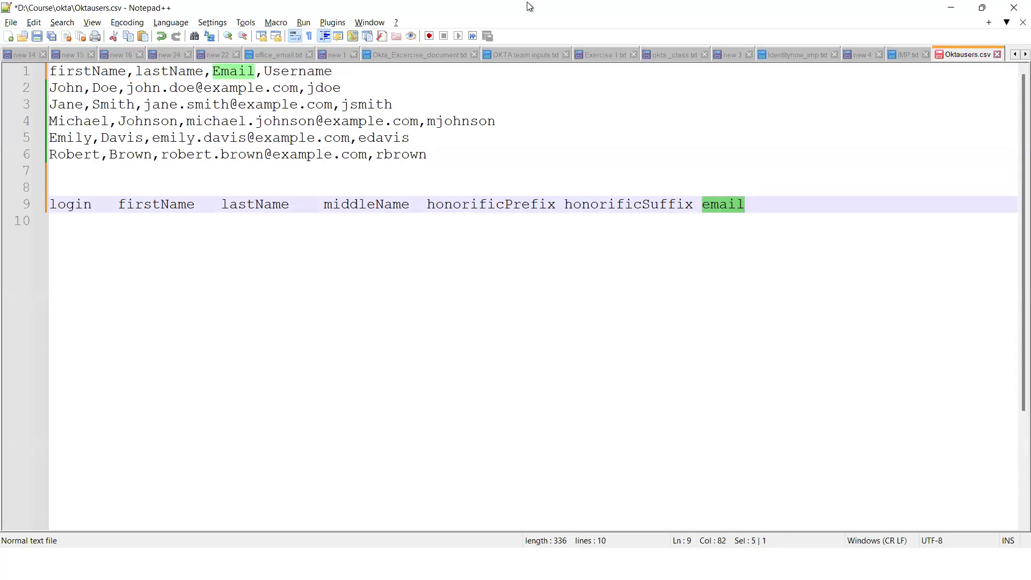
key("Down")
double_click(232, 72)
type("email")
Step: Replace the "Username" header in line 1 with the template's login
double_click(68, 207)
key("ctrl+c")
double_click(311, 88)
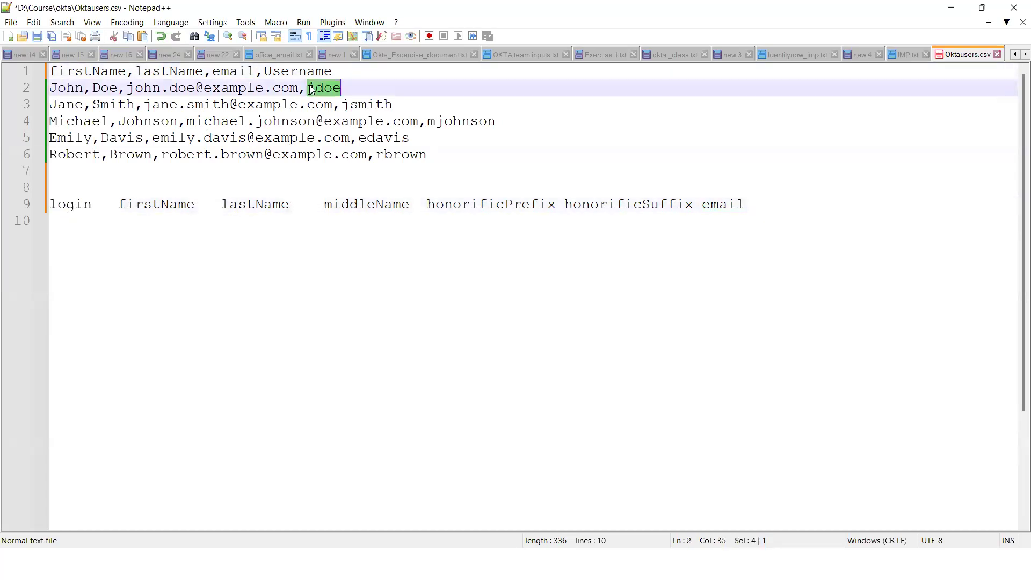
double_click(303, 72)
key("ctrl+v")
Step: Delete the pasted template headers and extra blank lines below the user rows, and save Oktausers.csv
left_click_drag(785, 199, 26, 174)
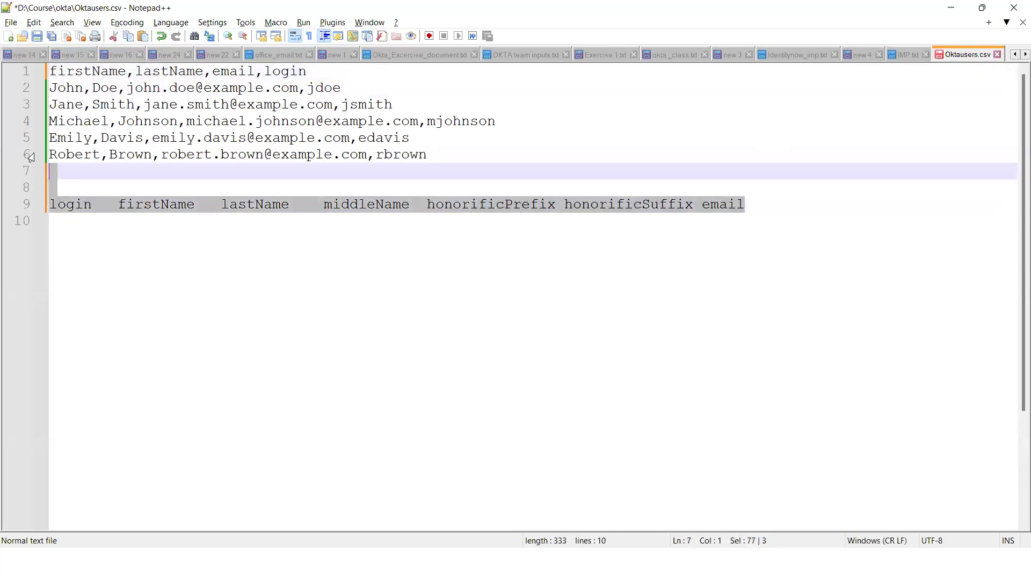
key("Delete")
left_click(445, 158)
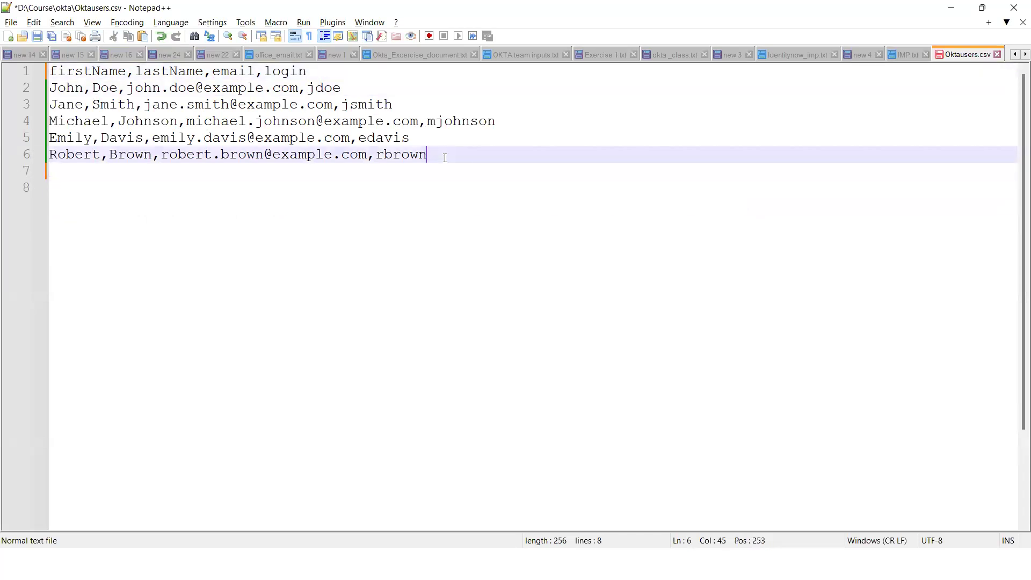
left_click(35, 38)
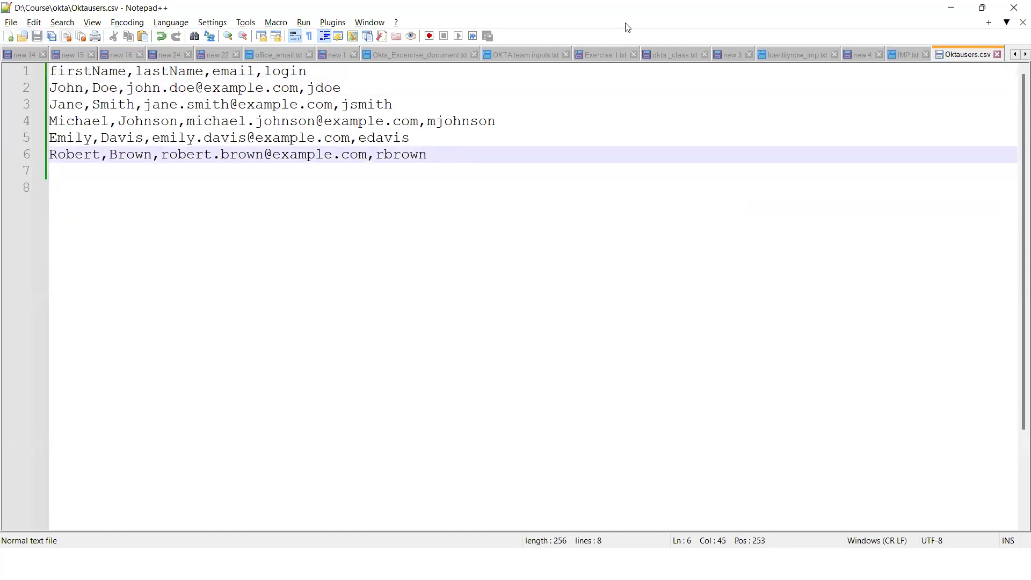
Step: Copy the full file path of Oktausers.csv, switch to the Okta import dialog in Chrome and choose that file as the CSV file
right_click(966, 55)
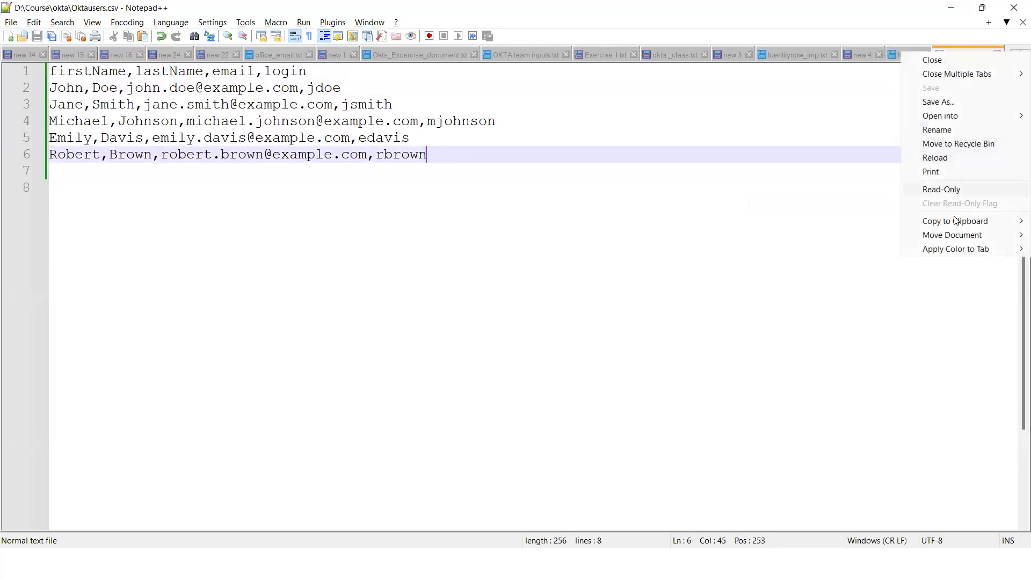
mouse_move(957, 221)
left_click(827, 223)
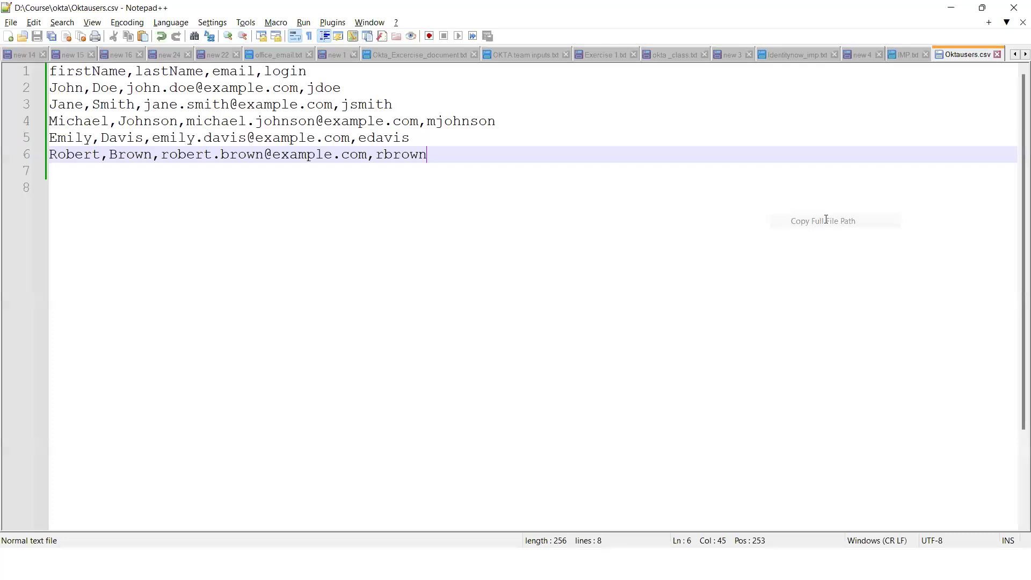
key("alt+Tab")
key("alt+Tab")
key("alt+Tab")
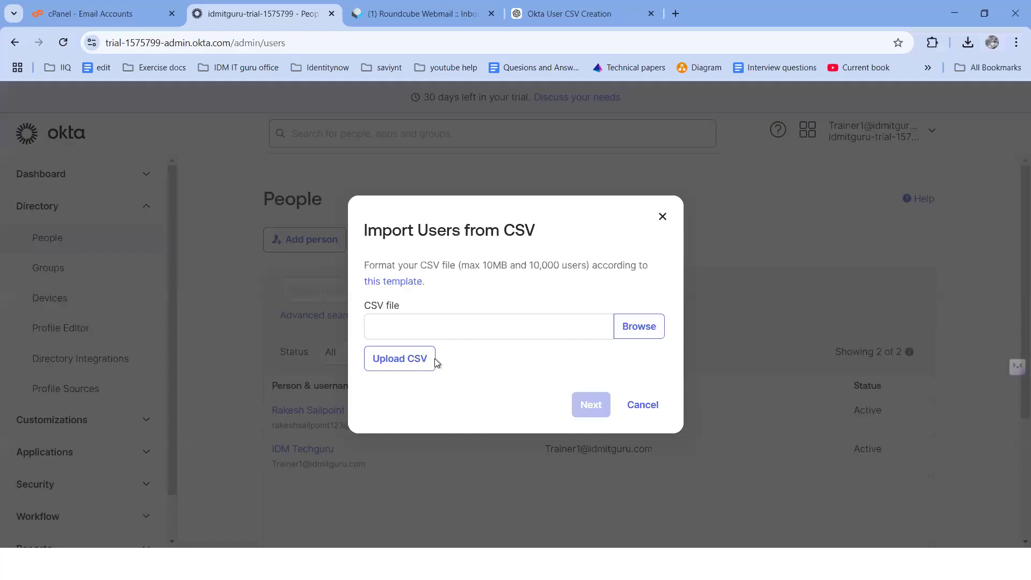
left_click(643, 331)
key("ctrl+v")
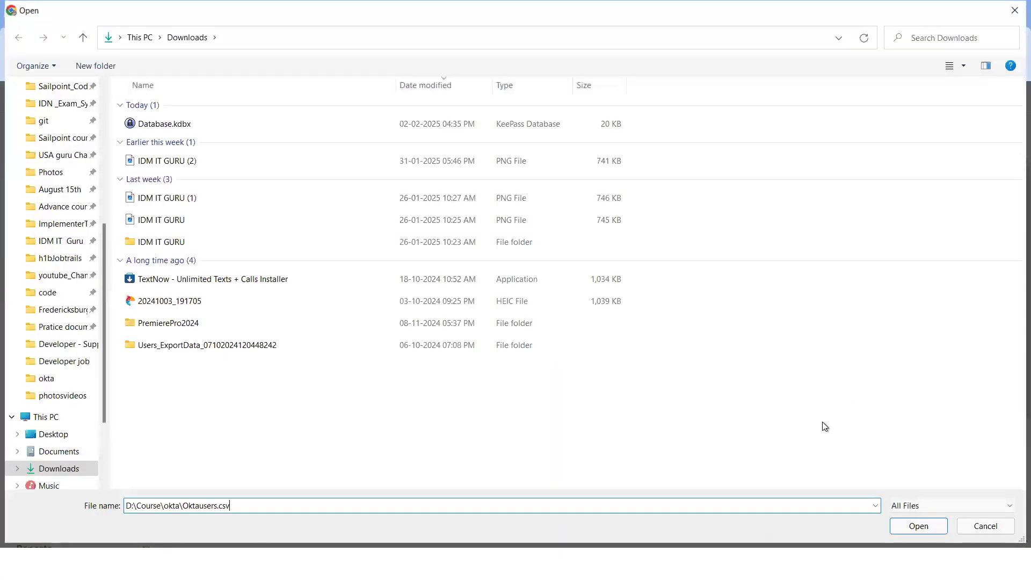
left_click(909, 528)
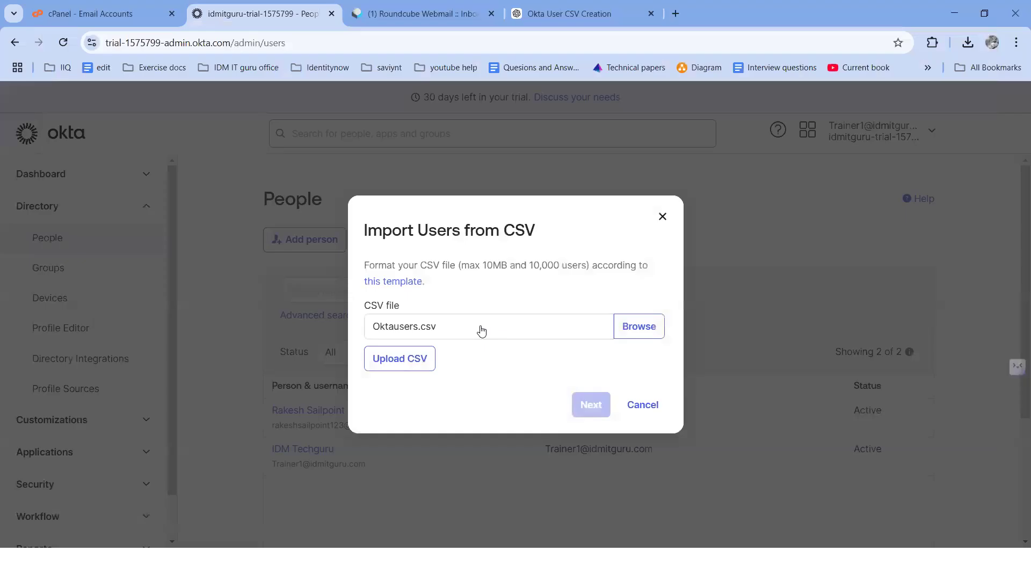
Step: Upload Oktausers.csv and import its users with automatic activation of new users enabled
left_click(403, 366)
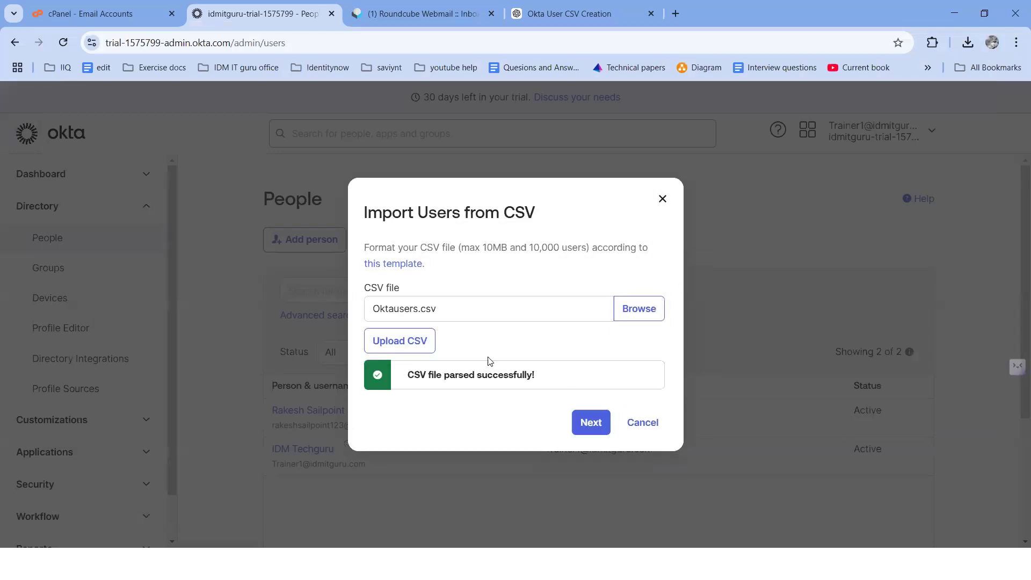
left_click(587, 423)
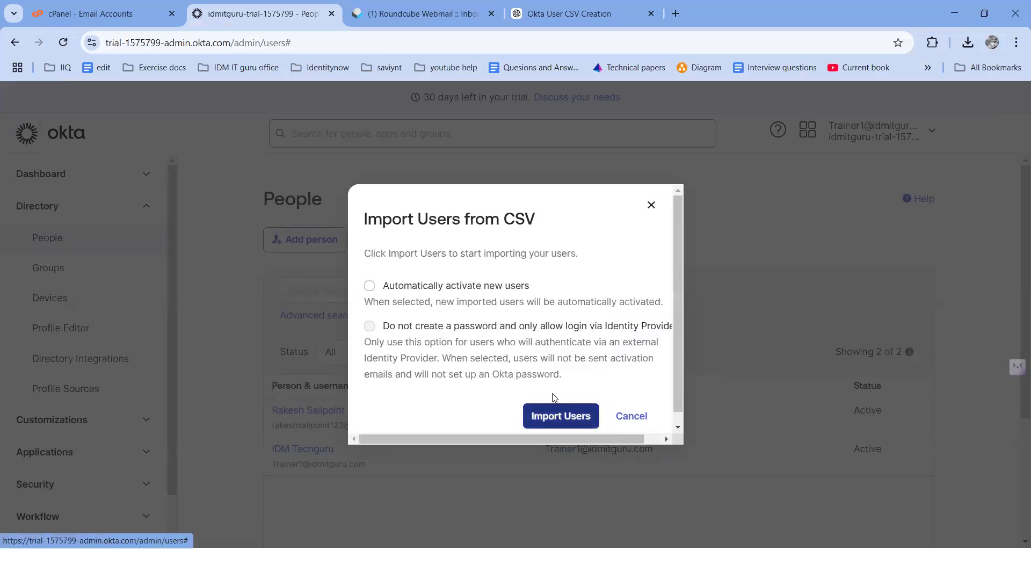
left_click(368, 287)
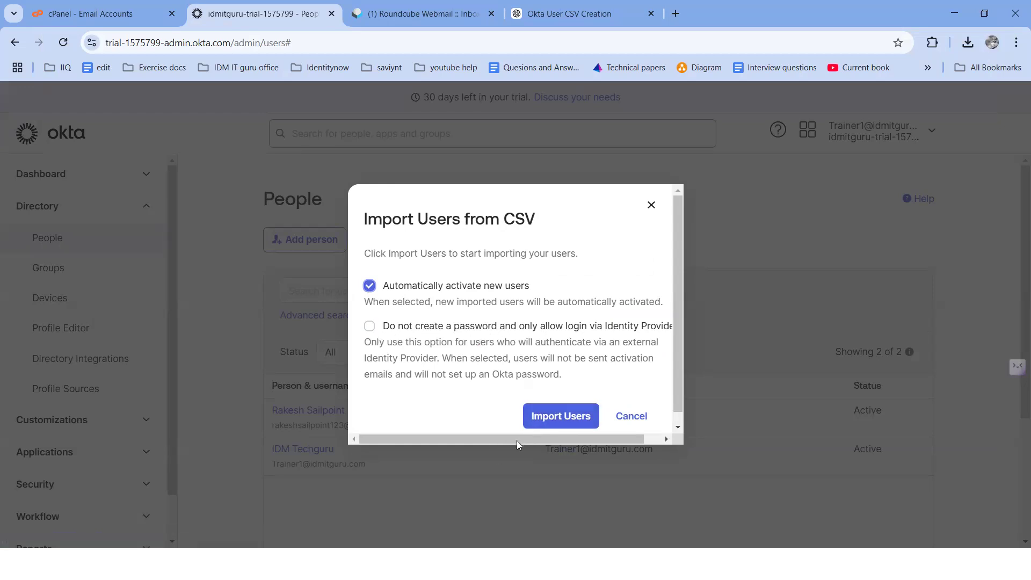
left_click_drag(516, 440, 577, 437)
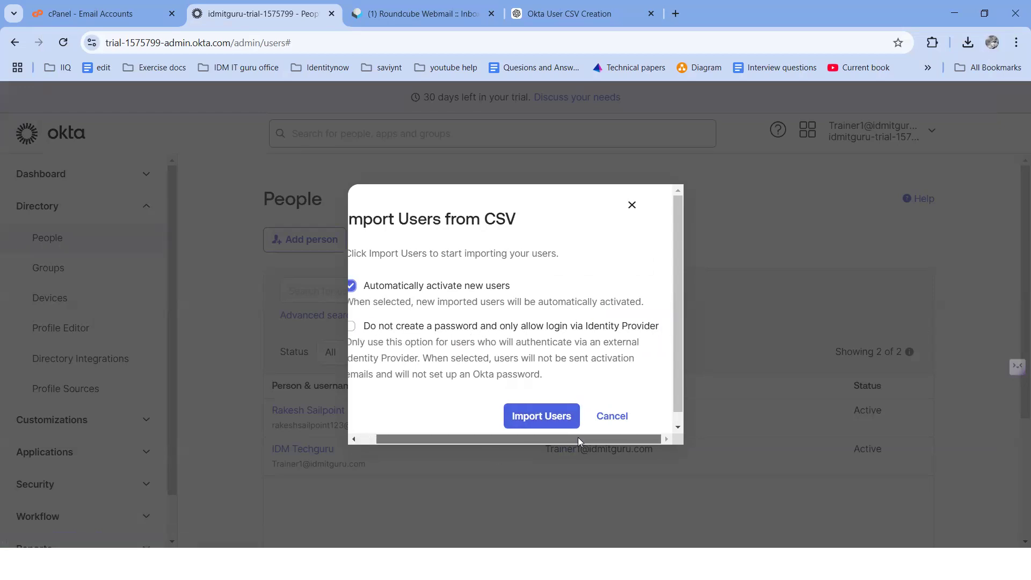
left_click(532, 419)
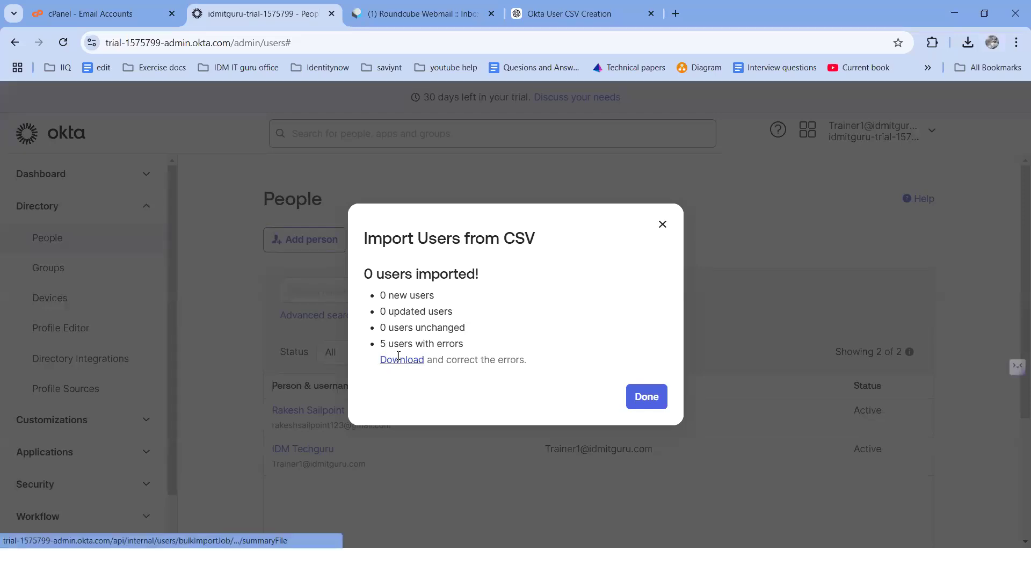
Step: Download the import error report, close the import dialog and open bulk_import_summary.csv in Excel
left_click_drag(385, 299, 452, 294)
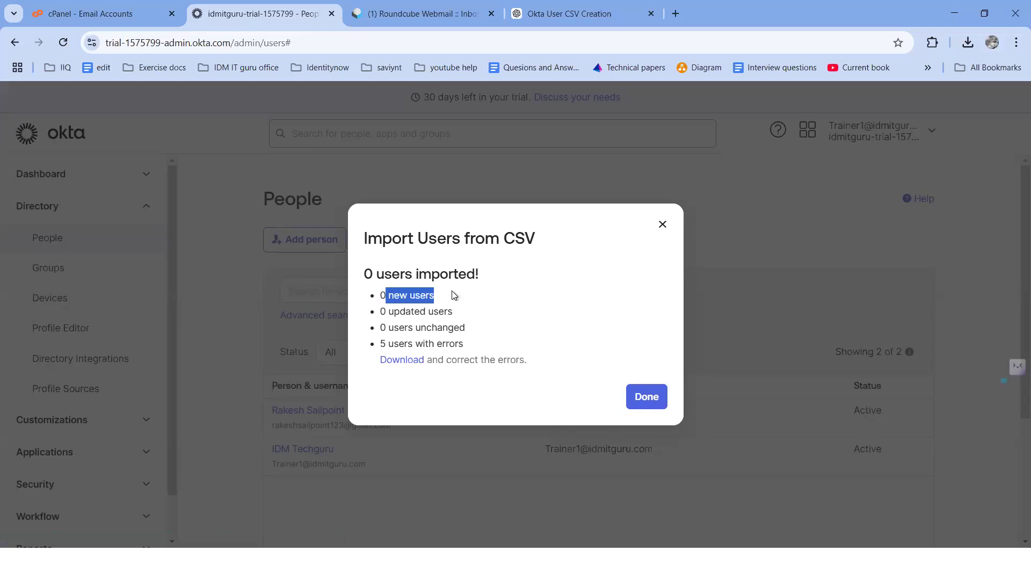
left_click(405, 361)
left_click(968, 42)
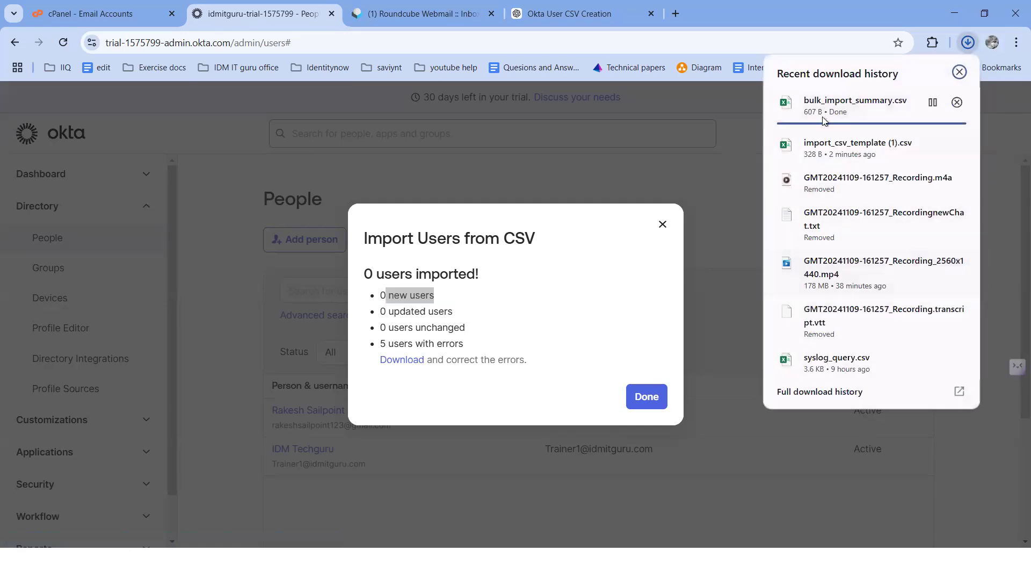
left_click(637, 398)
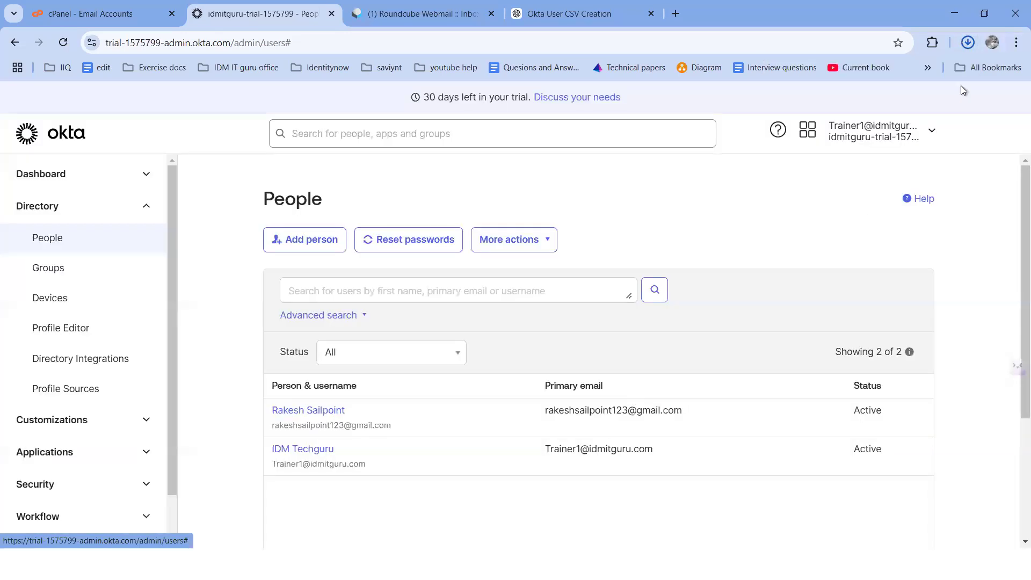
left_click(971, 46)
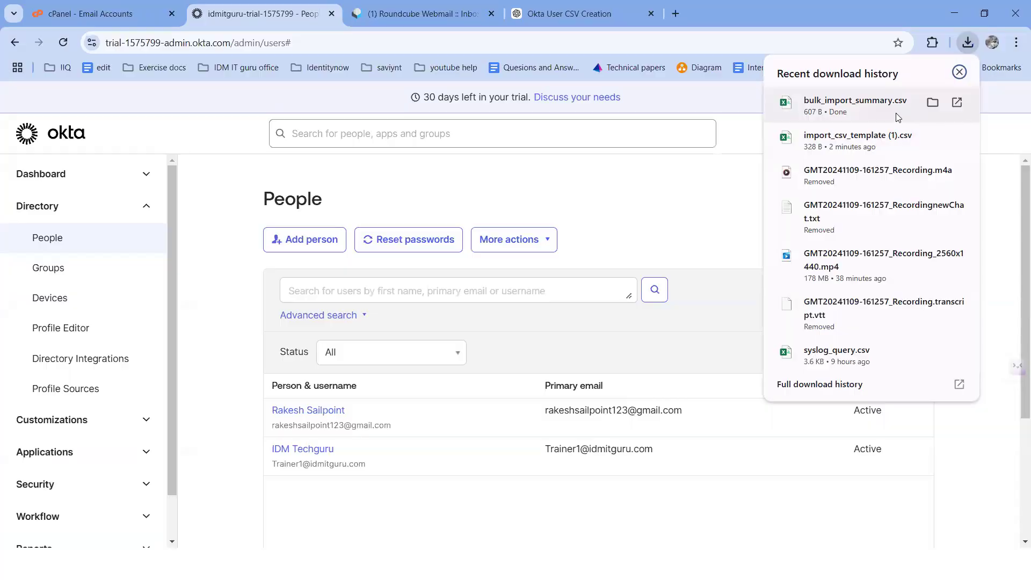
left_click(853, 140)
left_click(190, 227)
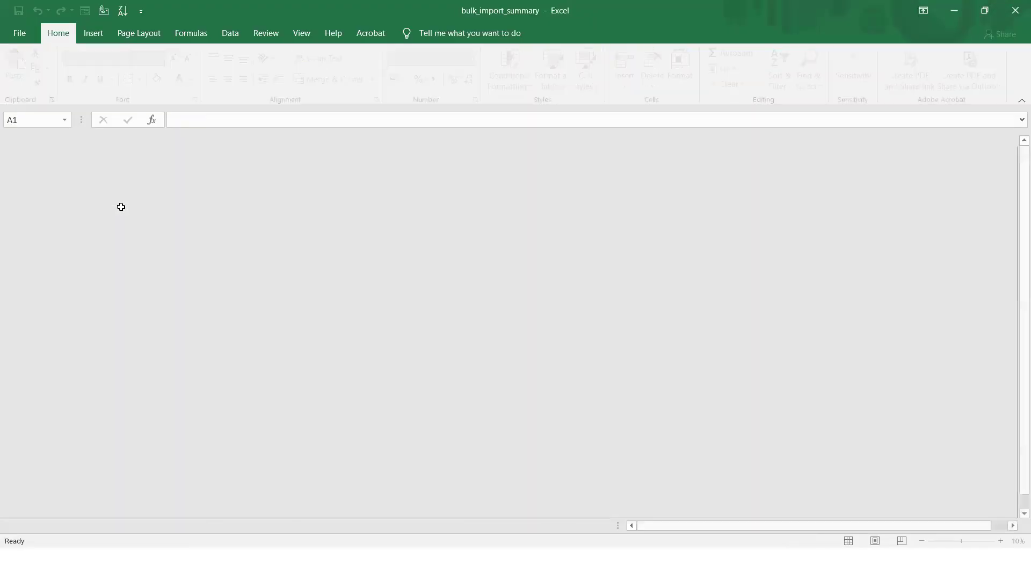
Step: Examine the import status messages and widen the email column to compare the email and login values
left_click(259, 184)
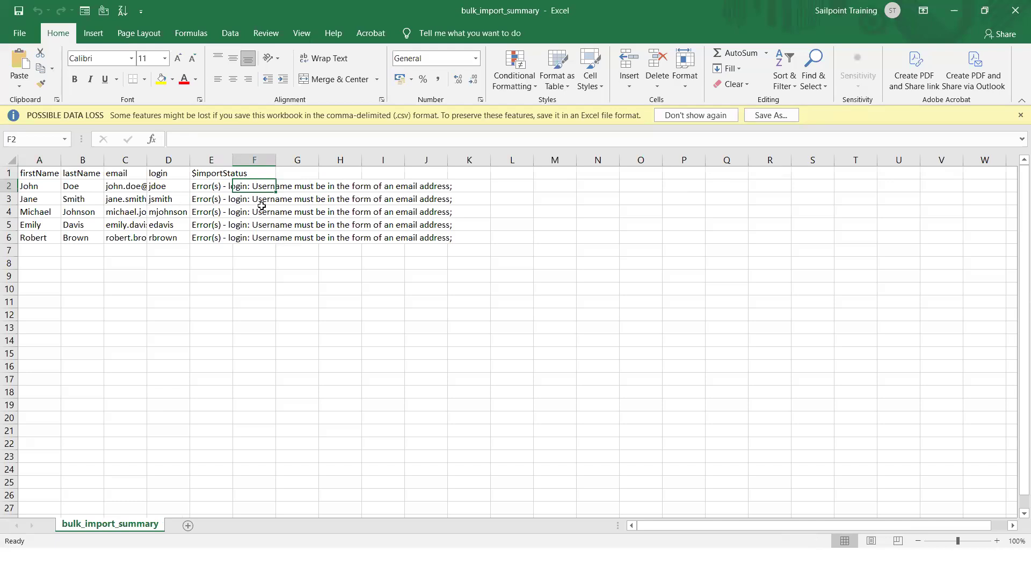
left_click(149, 170)
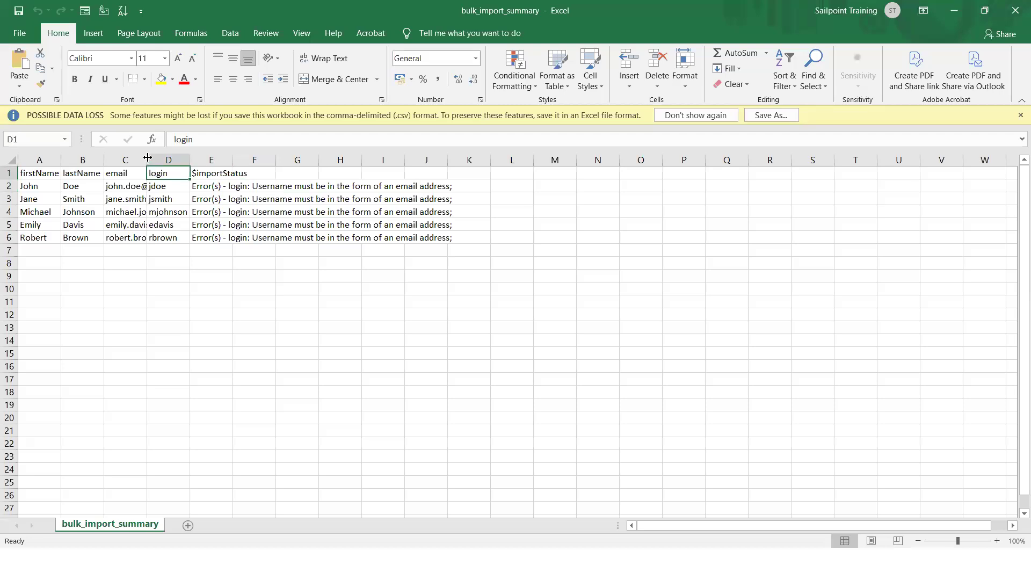
double_click(147, 160)
left_click_drag(247, 187, 244, 242)
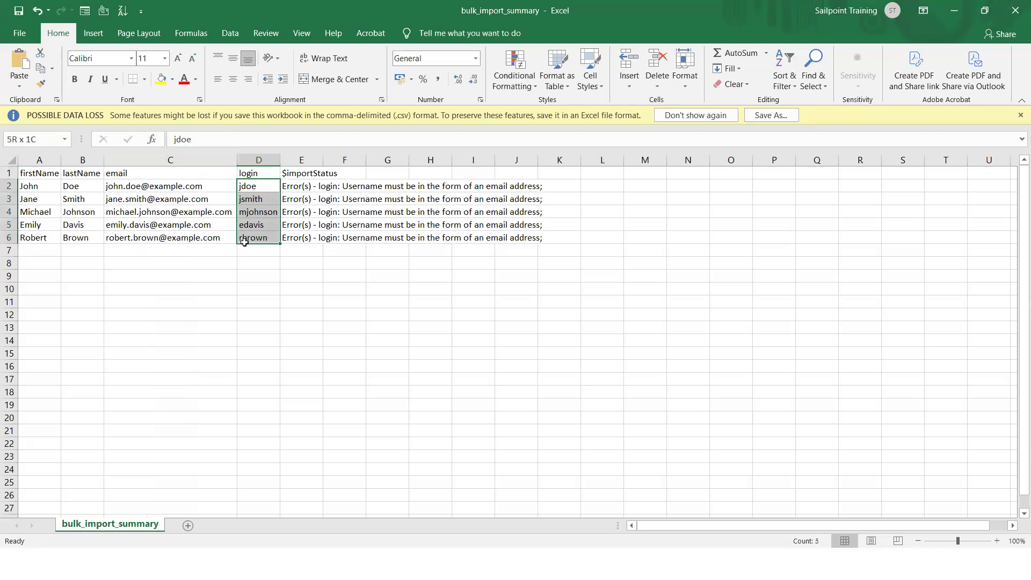
left_click(149, 190)
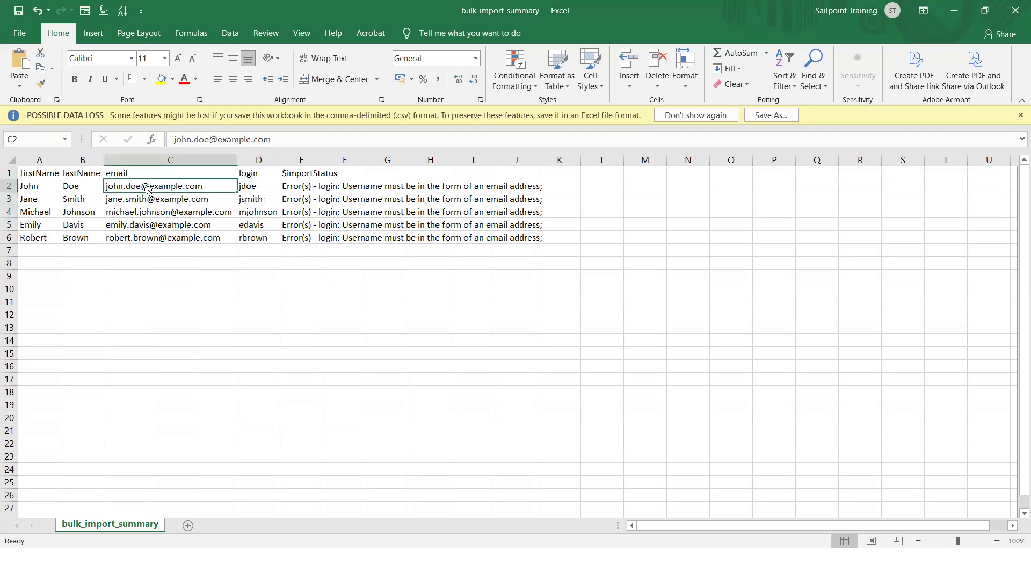
left_click(252, 187)
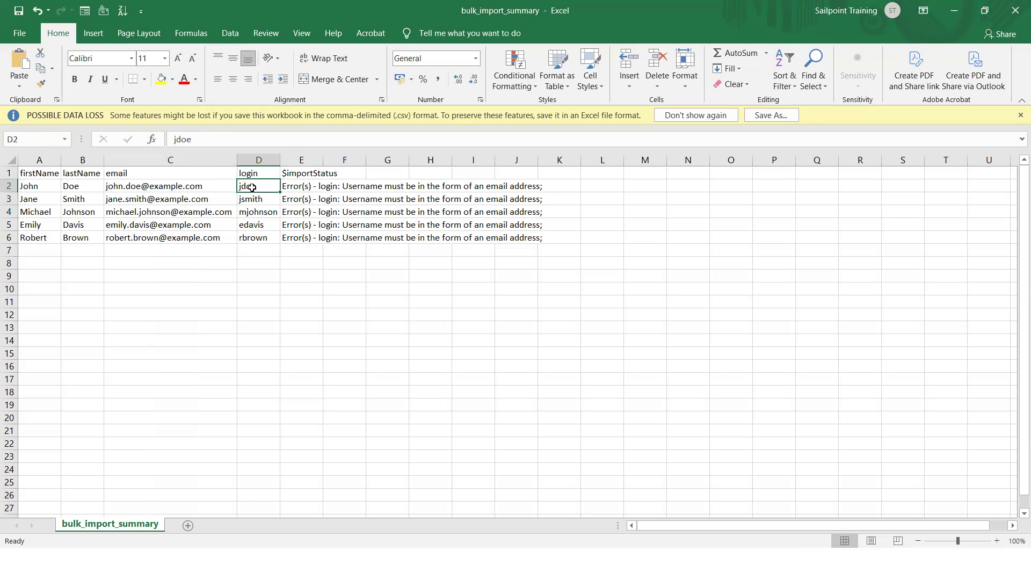
Step: Switch to Oktausers.csv in Notepad++ and replace the login value on line 2 with that row's email address
key("alt+Tab")
key("alt+Tab")
key("alt+Tab")
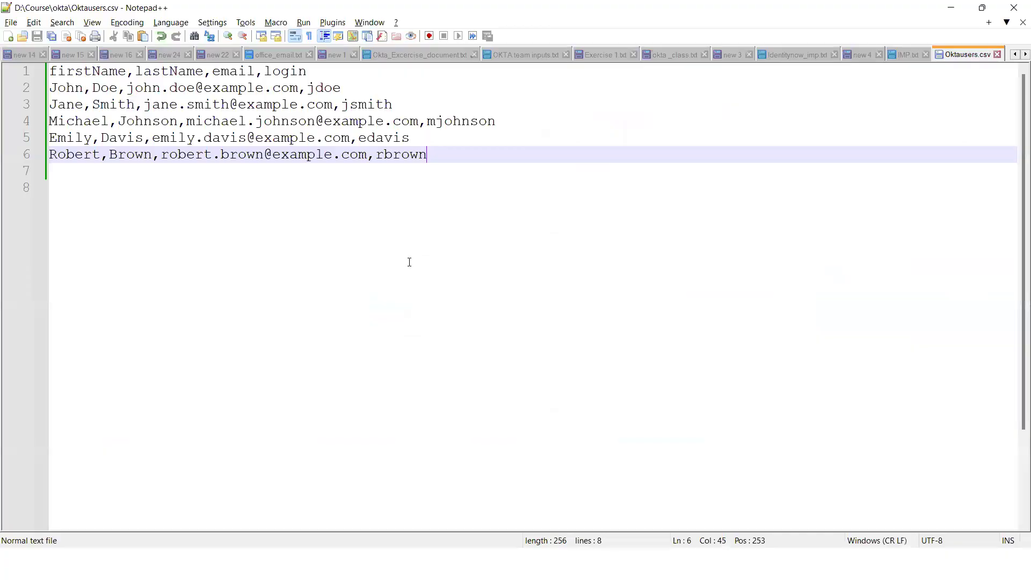
left_click(410, 262)
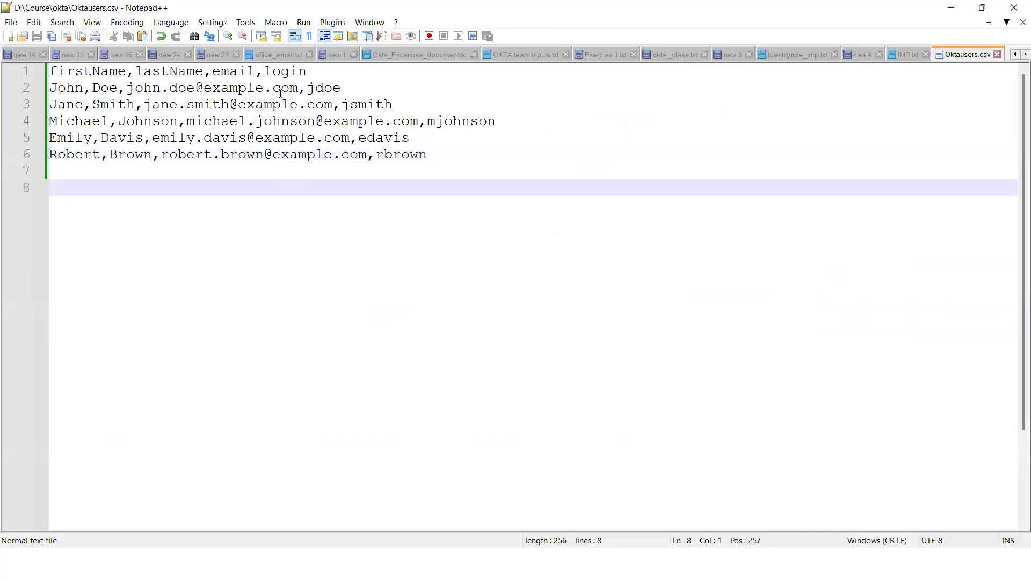
left_click_drag(297, 92, 129, 91)
key("ctrl+c")
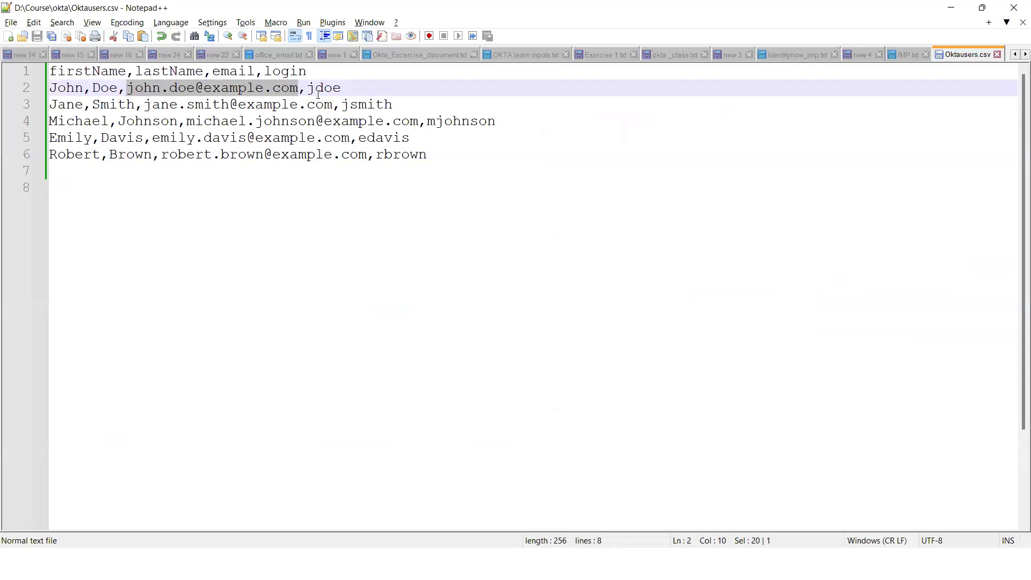
double_click(322, 88)
key("ctrl+v")
left_click(326, 94)
Step: Replace the login value on line 3 with that row's email address
double_click(366, 105)
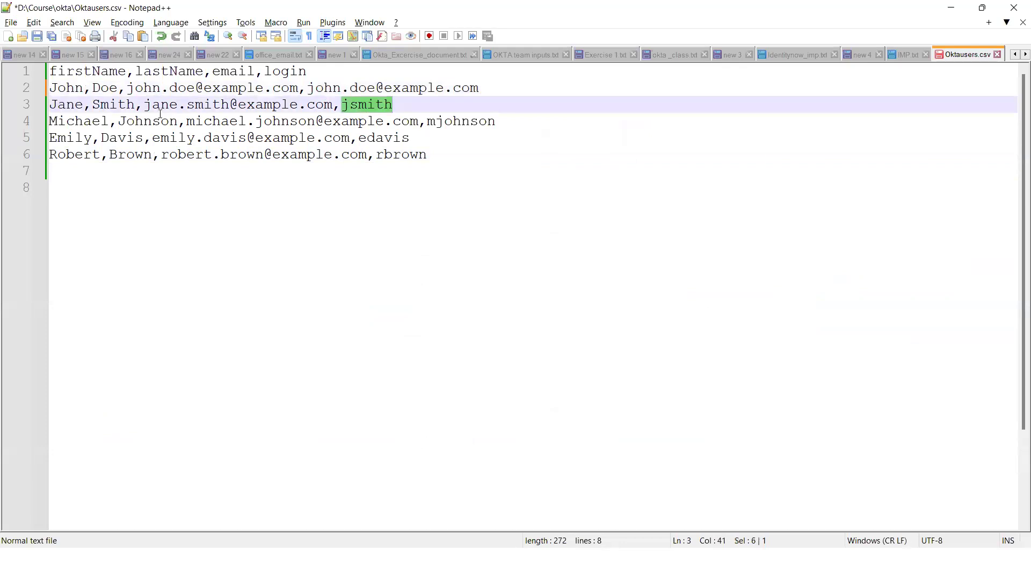
left_click_drag(147, 105, 334, 105)
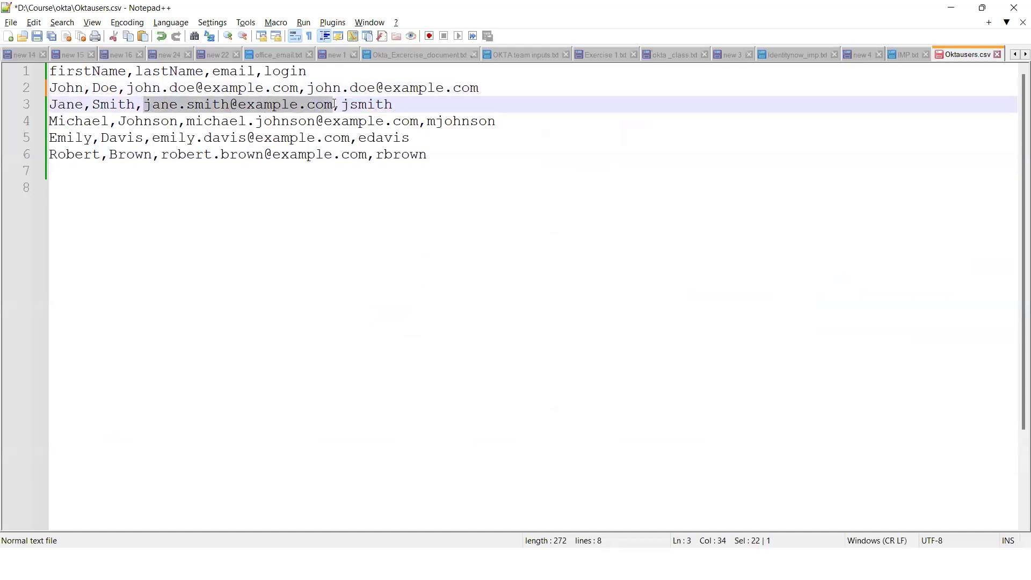
key("ctrl+c")
double_click(381, 104)
key("ctrl+v")
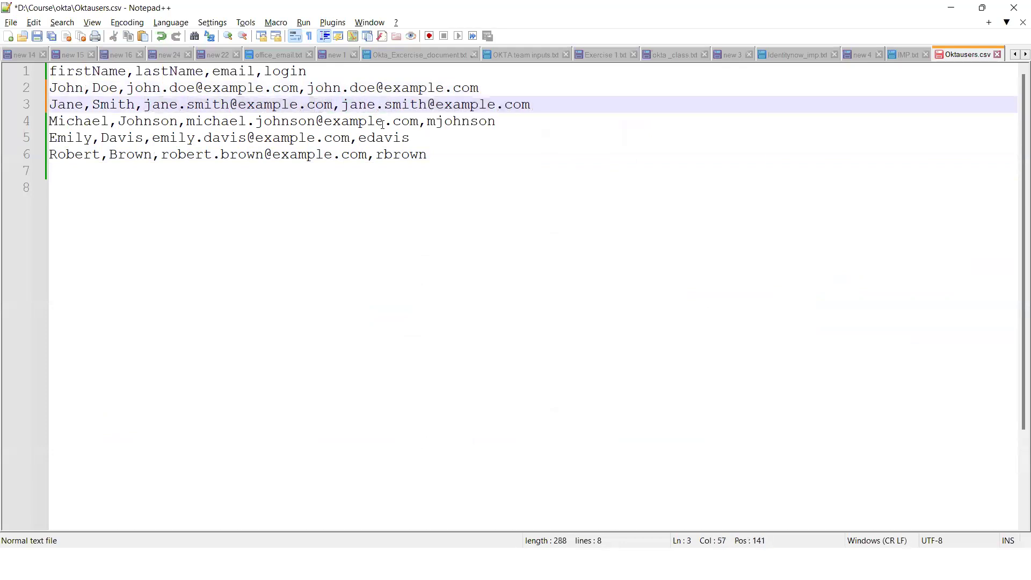
Step: Replace the login value on line 4 with that row's email address
left_click_drag(124, 120, 416, 121)
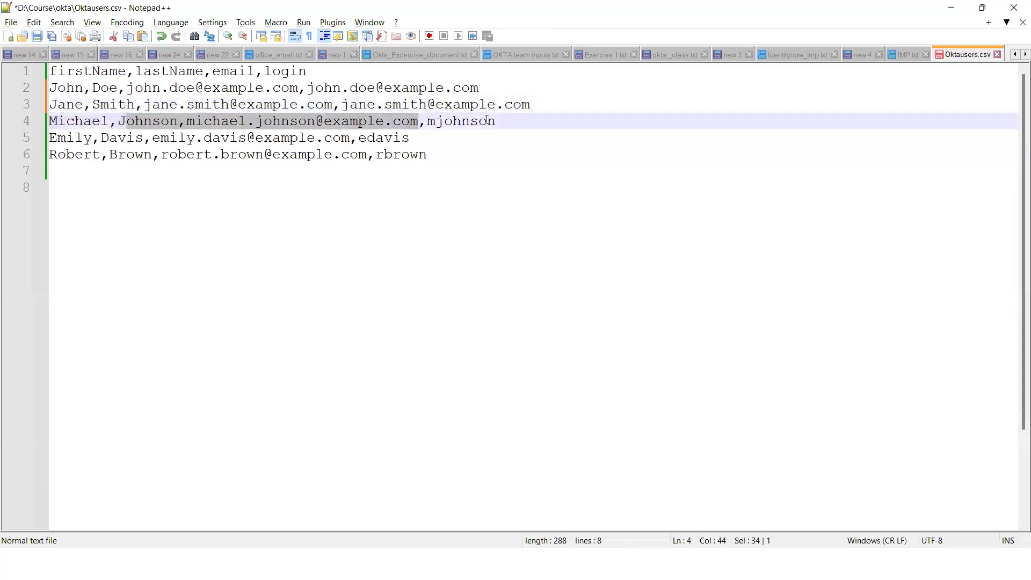
left_click_drag(187, 122, 422, 119)
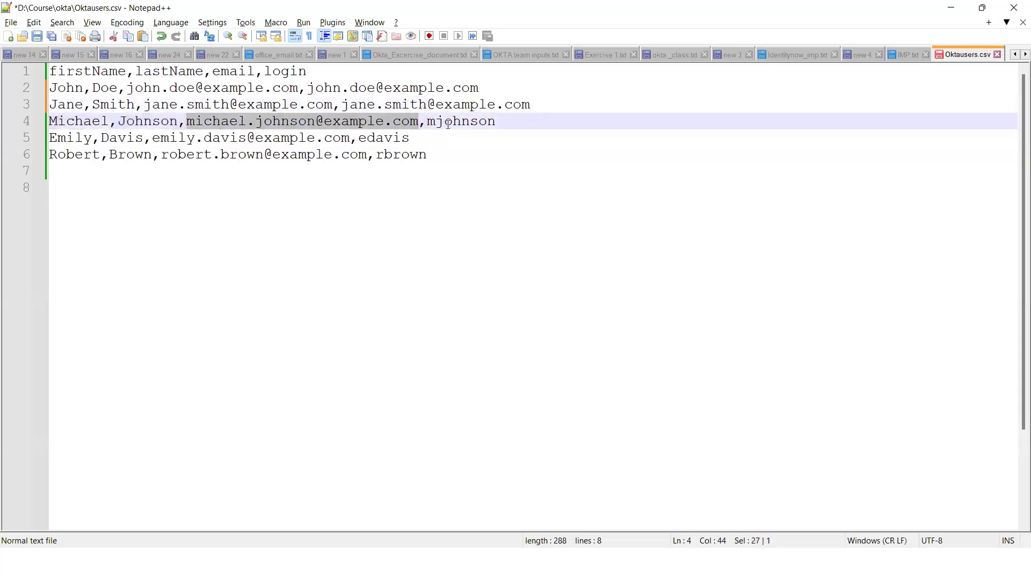
double_click(468, 120)
key("ctrl+v")
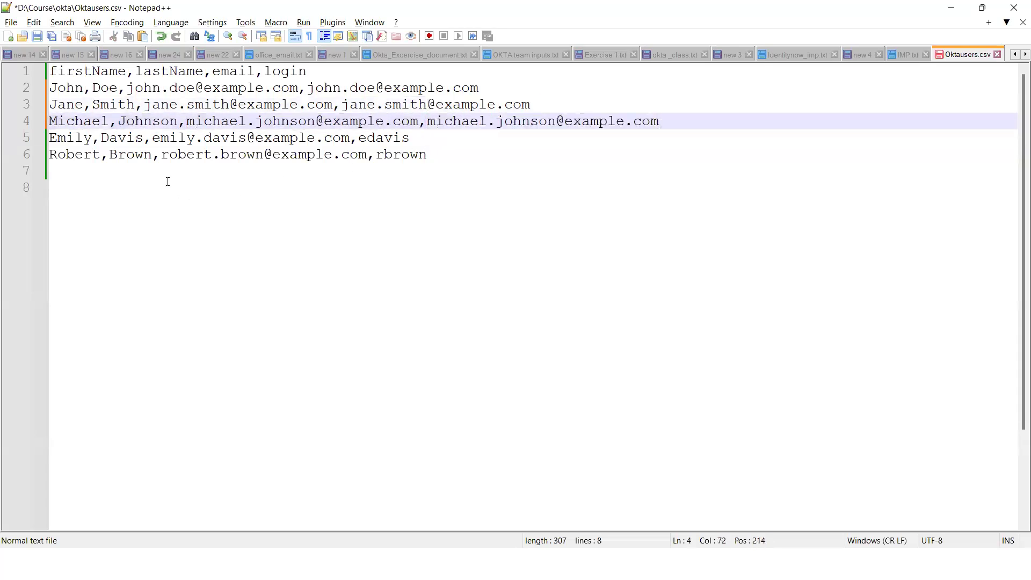
Step: Replace the login values on lines 5 and 6 with the email address of each row
left_click_drag(156, 140, 350, 138)
double_click(395, 139)
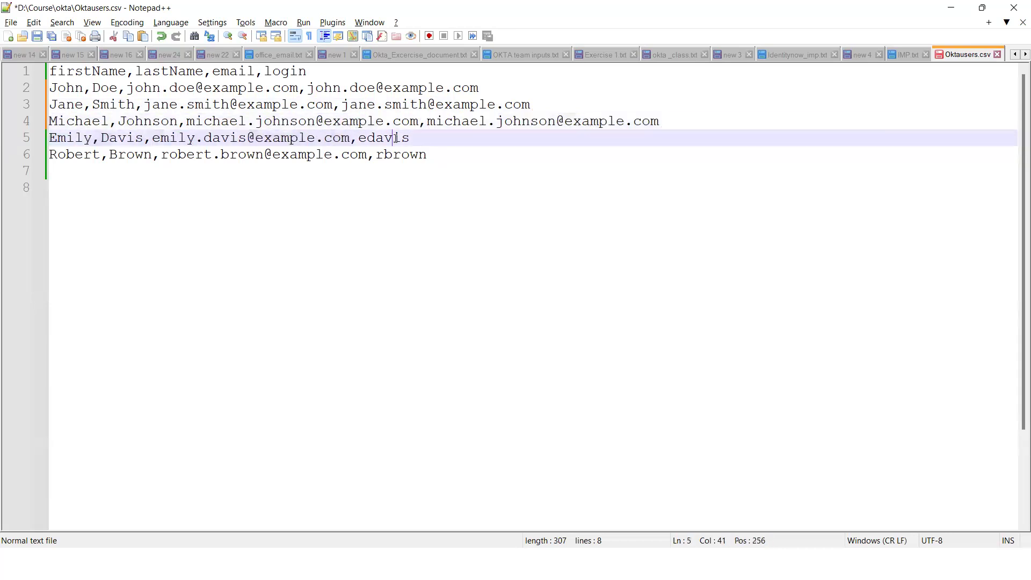
key("ctrl+v")
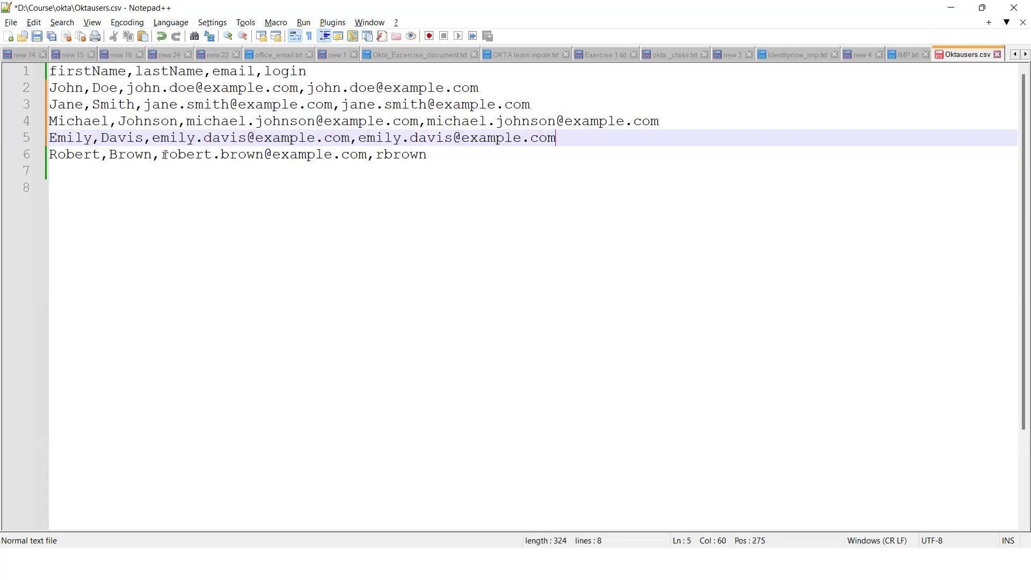
left_click_drag(162, 154, 364, 157)
double_click(390, 155)
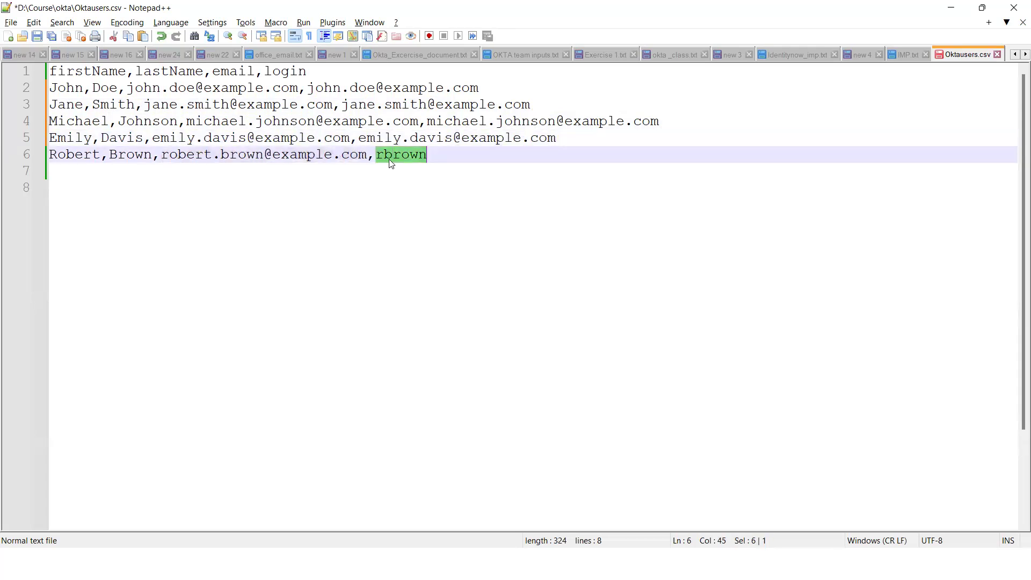
key("ctrl+v")
Step: Save Oktausers.csv and copy its full file path to the clipboard
left_click(37, 37)
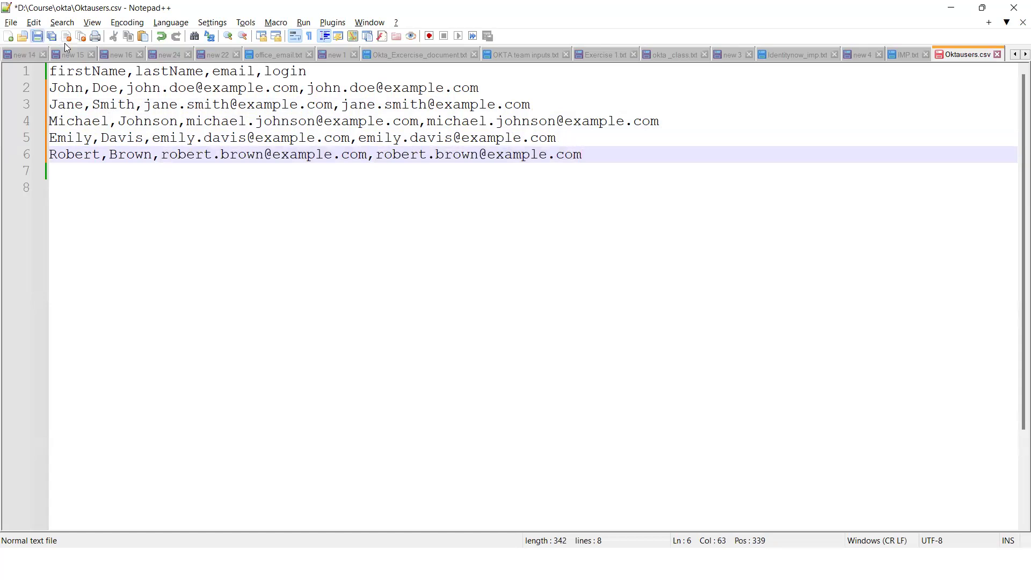
right_click(973, 58)
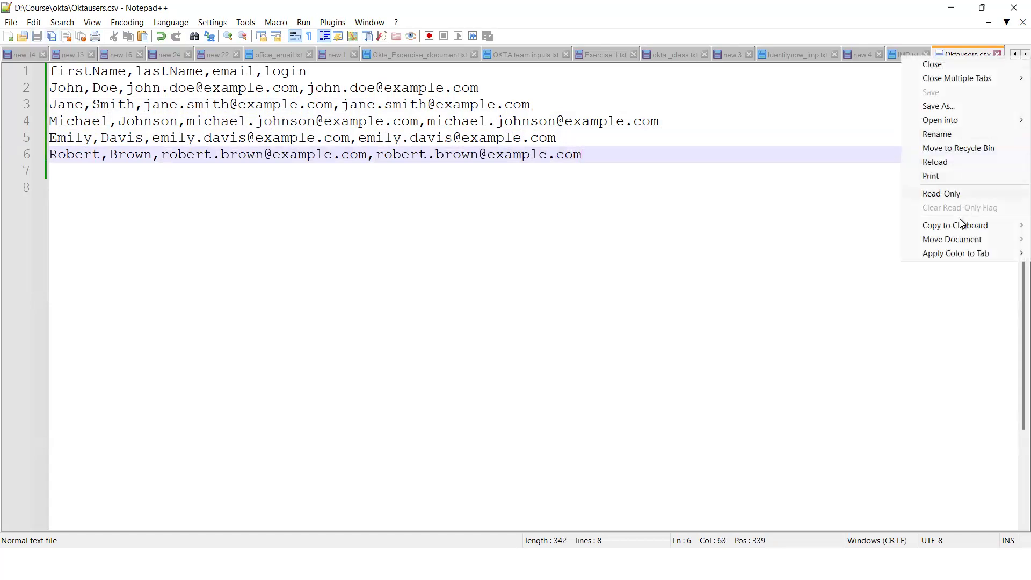
mouse_move(962, 226)
left_click(847, 230)
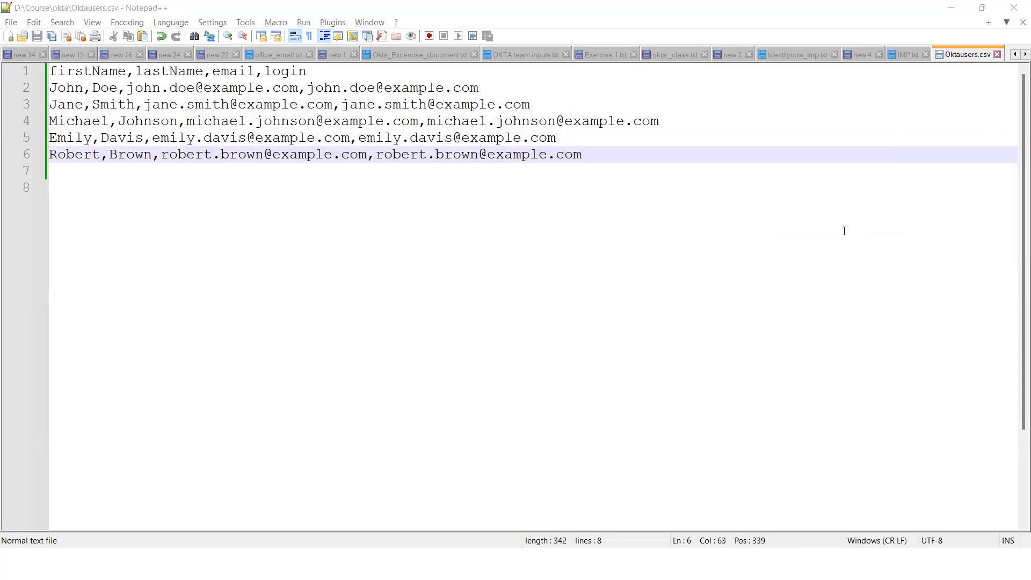
Step: Switch to the Okta admin People page in Chrome and start a new import of users from CSV
key("alt+Tab")
key("alt+Tab")
key("alt+Tab")
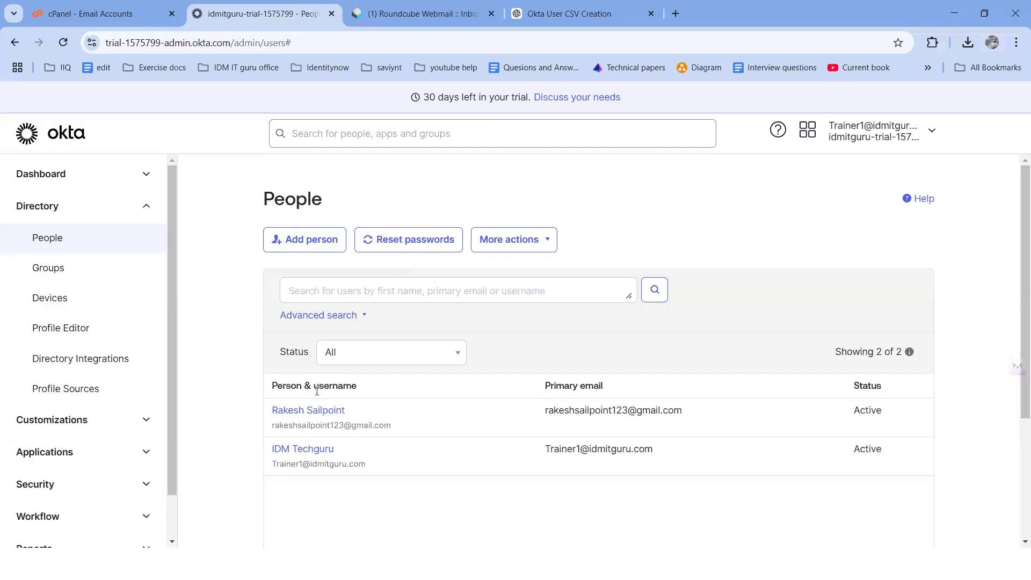
left_click(514, 244)
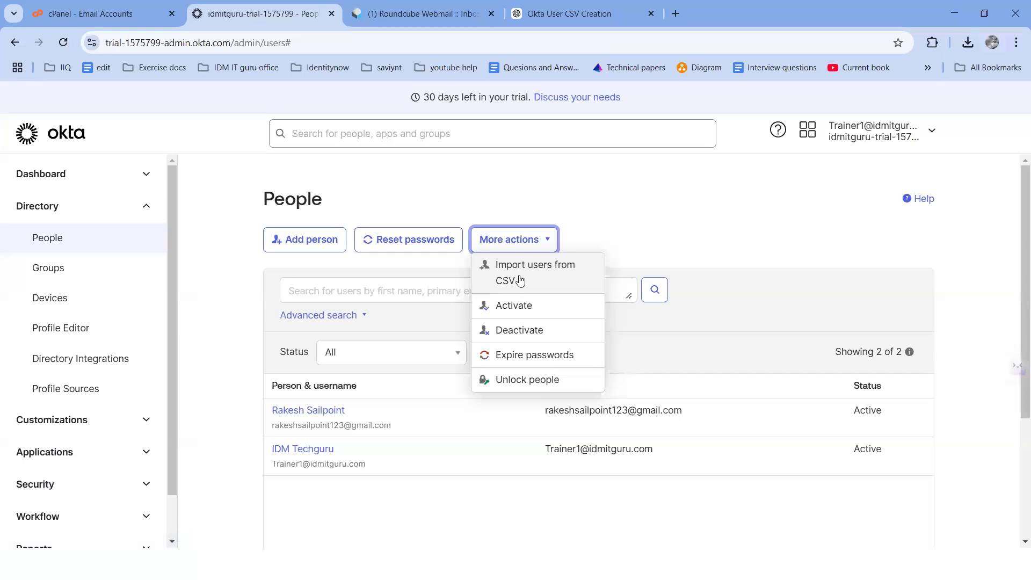
left_click(521, 279)
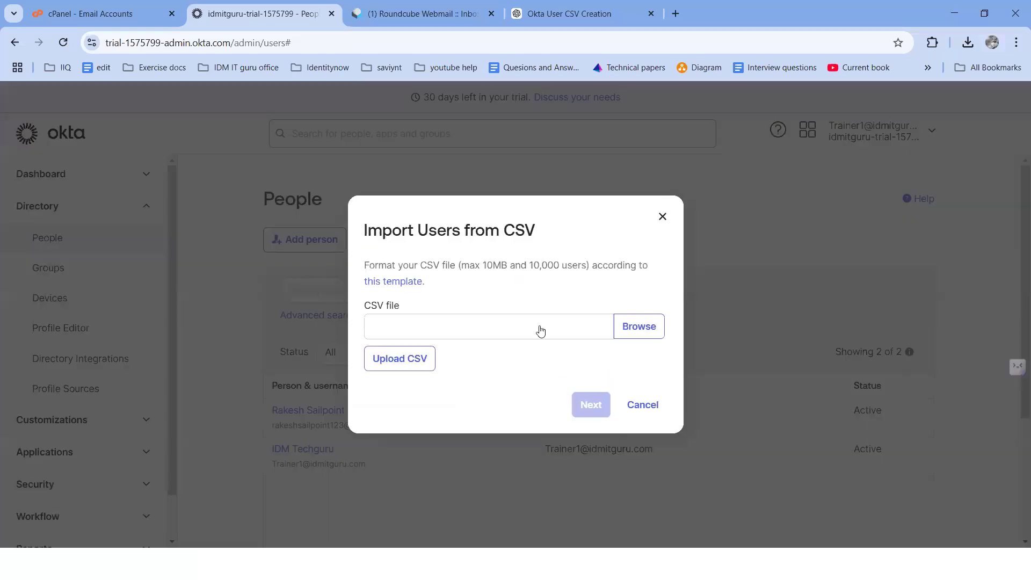
Step: Choose D:\Course\okta\Oktausers.csv as the import file and upload it
left_click(625, 327)
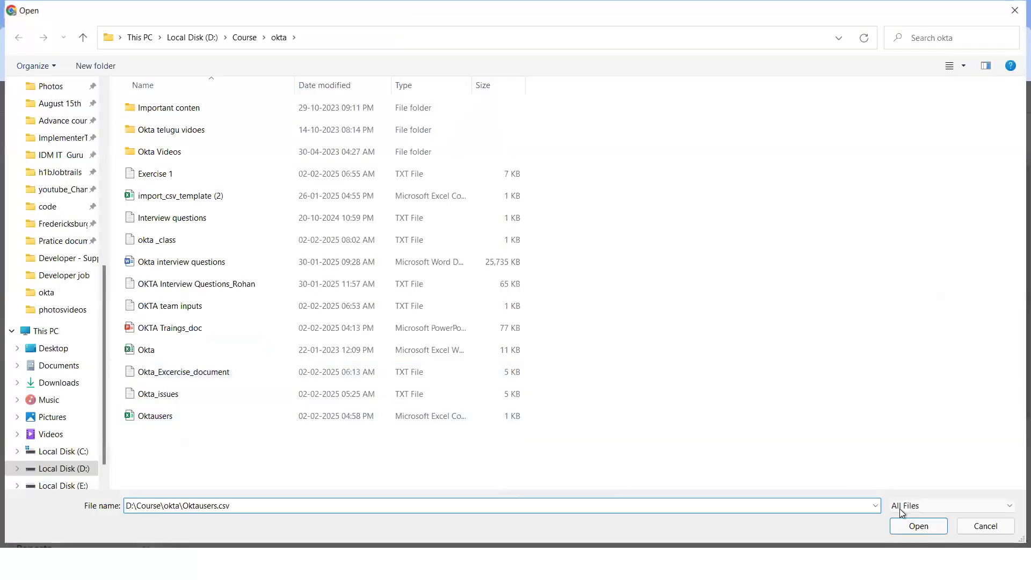
left_click(908, 525)
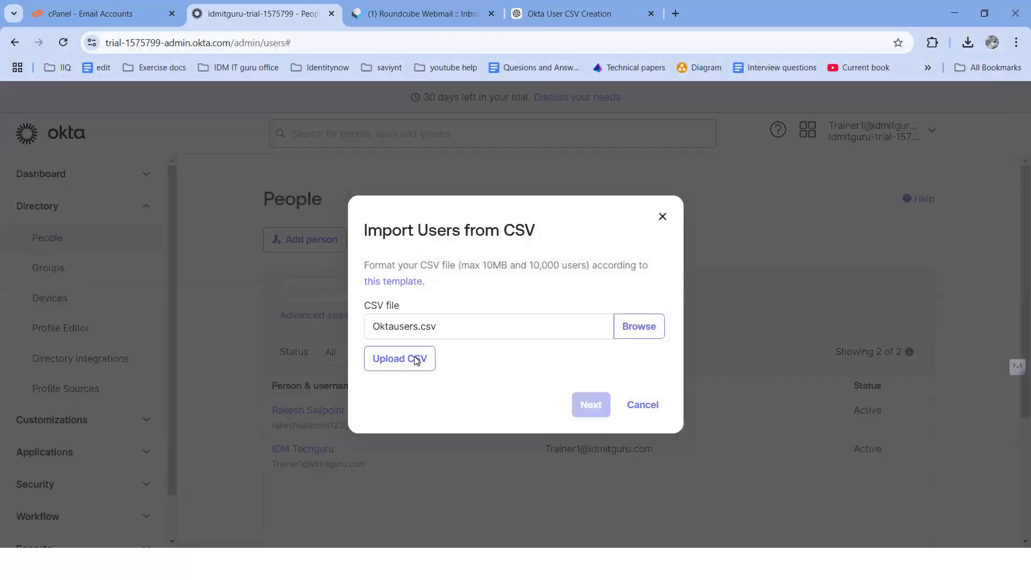
left_click(414, 356)
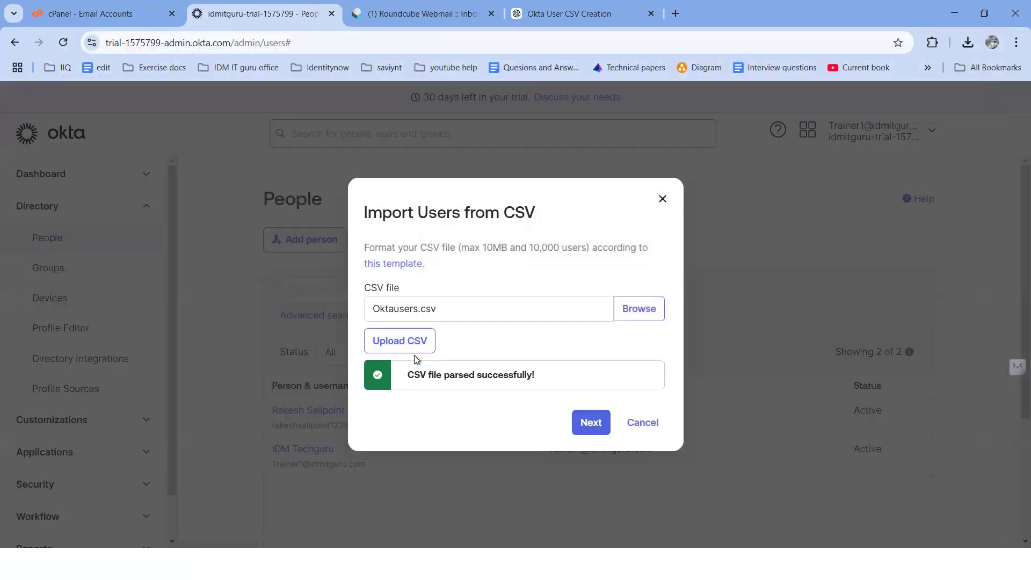
Step: Continue to the import options, enable automatic activation of new users, run the import and close the dialog
left_click(589, 432)
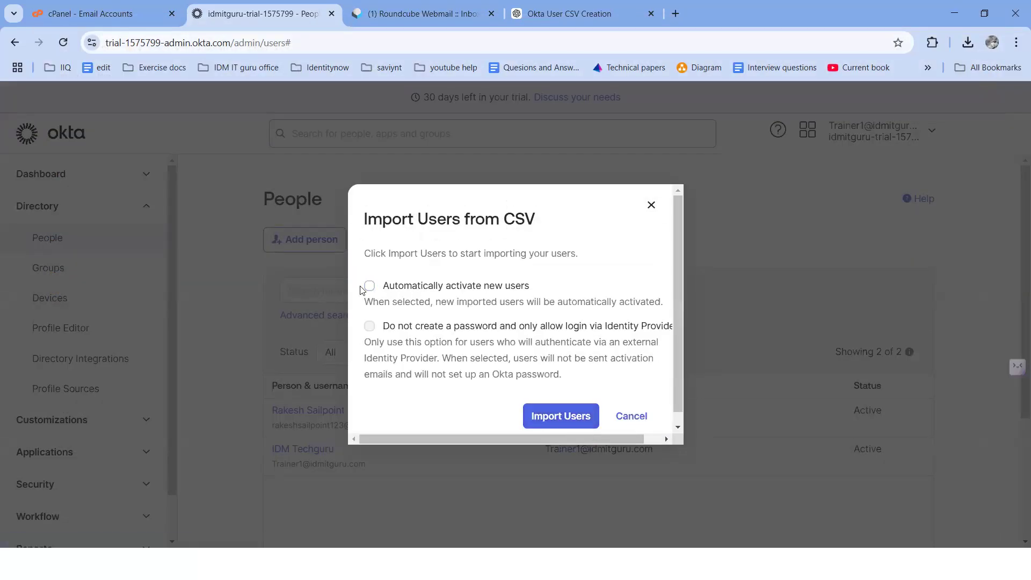
left_click(369, 286)
left_click(549, 415)
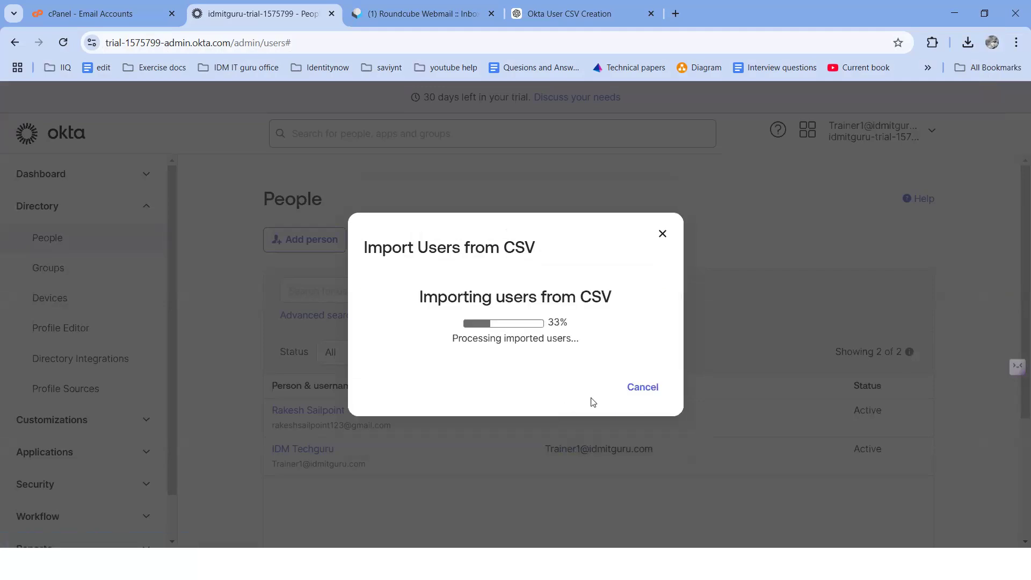
left_click(645, 387)
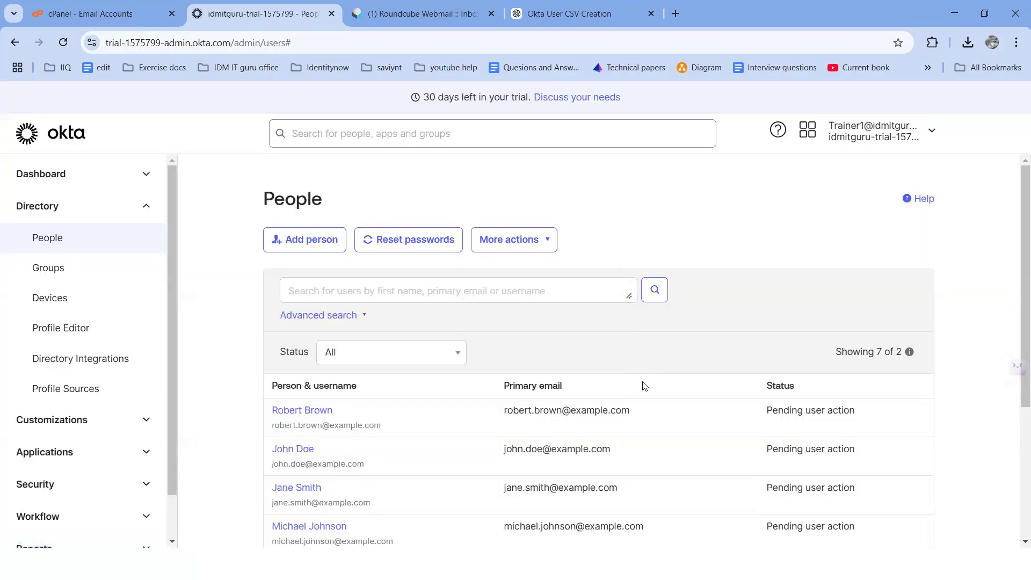
Step: Examine the People list to verify the imported users, their primary emails and their statuses
scroll(457, 432, "down", 4)
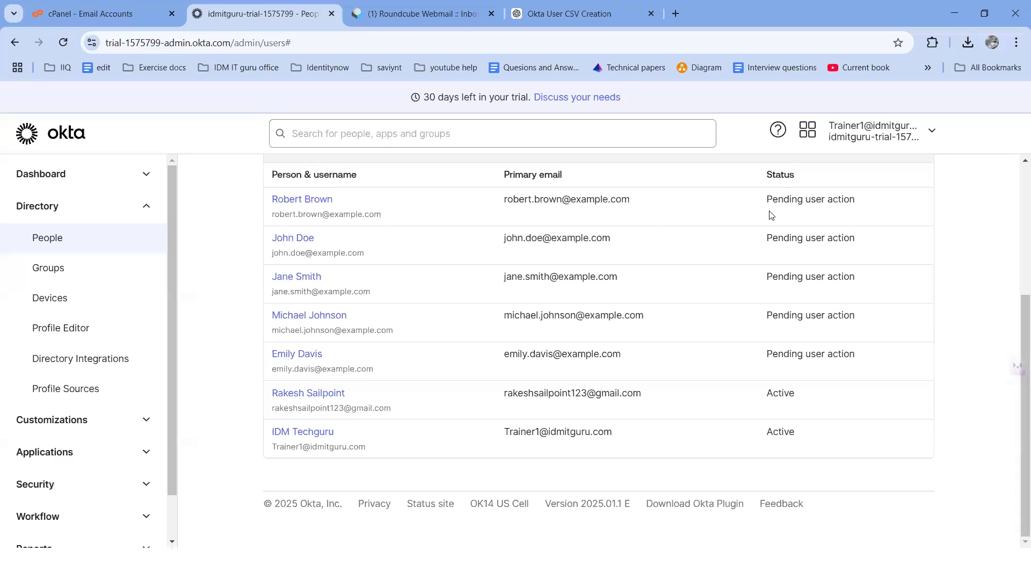
left_click_drag(763, 209, 826, 350)
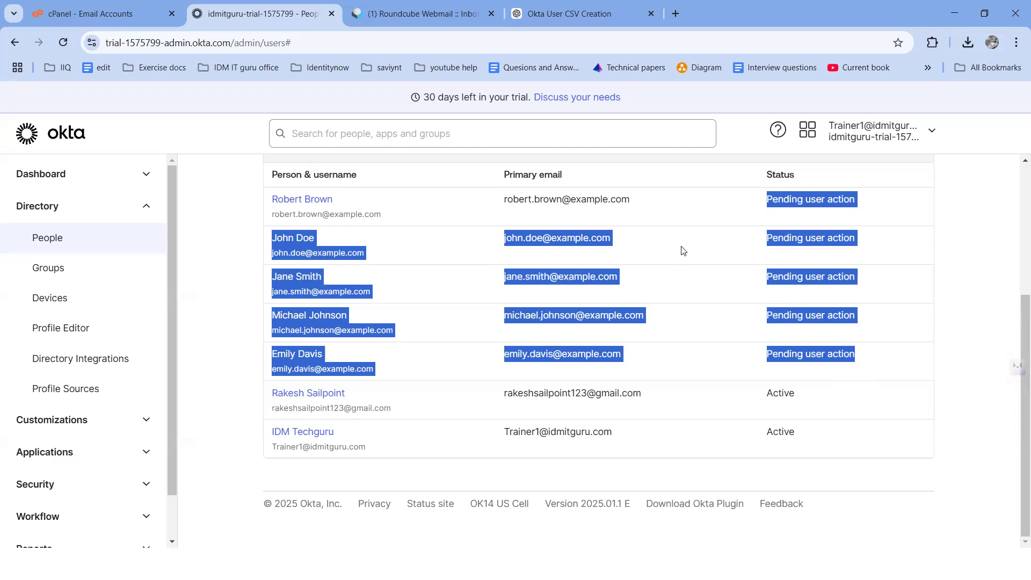
scroll(618, 208, "up", 3)
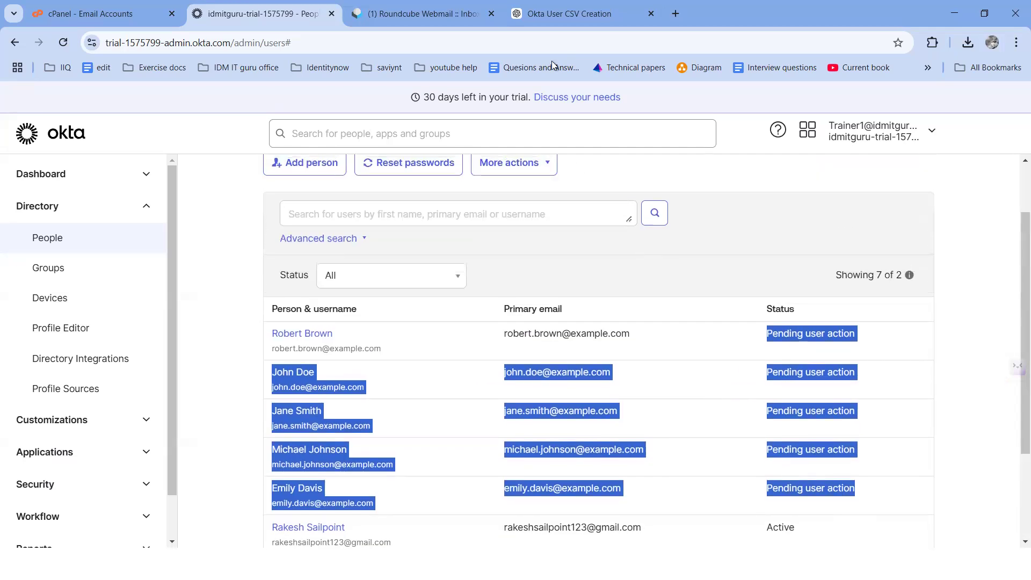
left_click(502, 169)
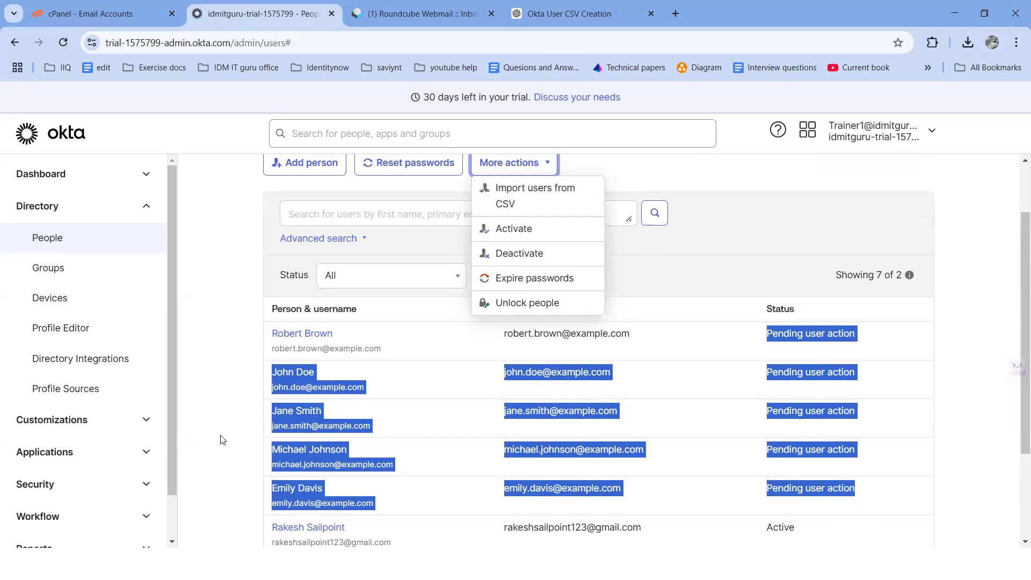
left_click(330, 460)
scroll(349, 461, "down", 2)
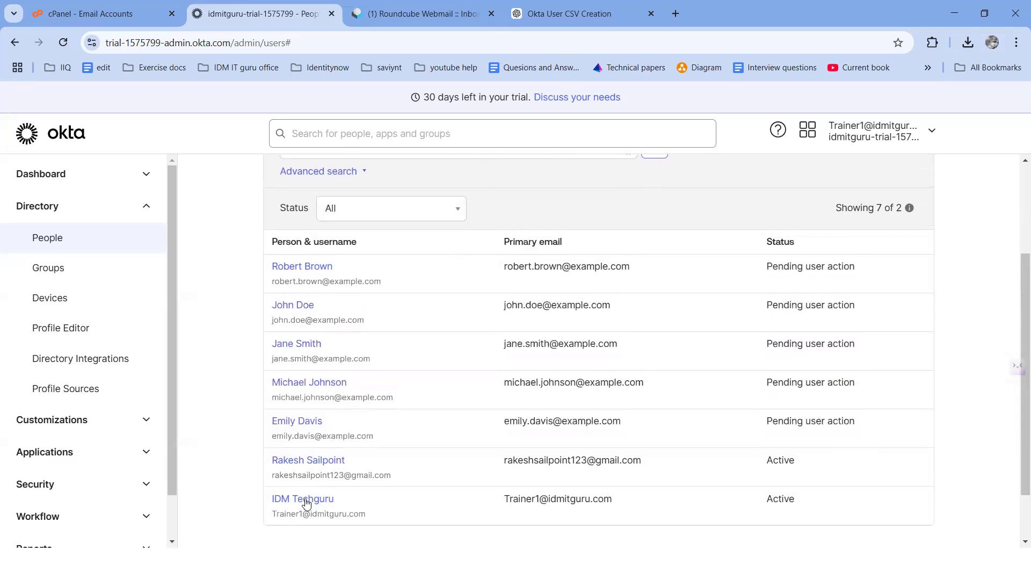
double_click(613, 461)
Step: Switch to the OKTA Traings_doc presentation in PowerPoint and go to slide 6, Exercise 3 on provisioning a user with the Okta API
key("alt+Tab")
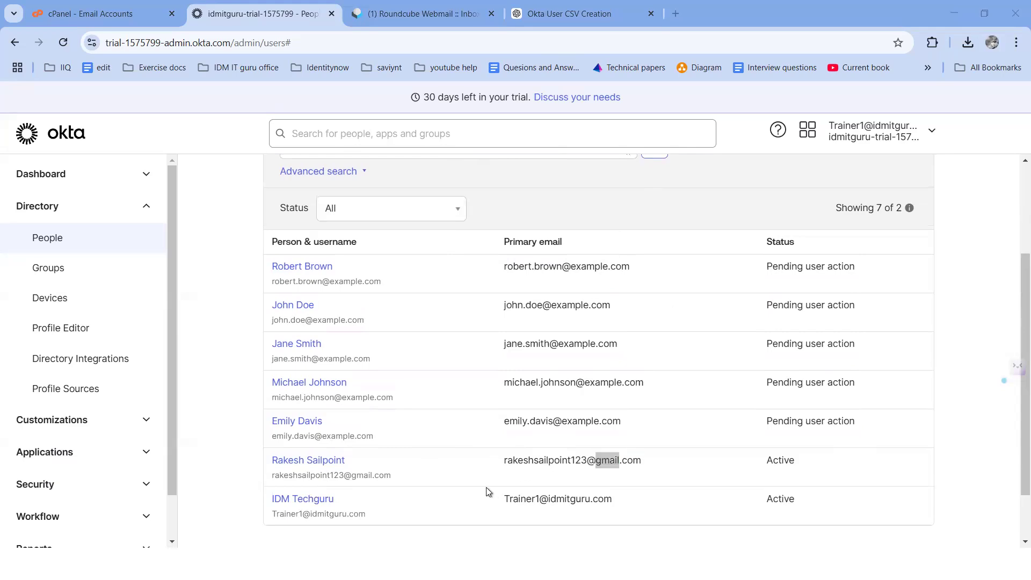
key("alt+Tab")
key("alt+Tab")
key("alt+Tab")
key("alt+Tab")
key("alt+Tab")
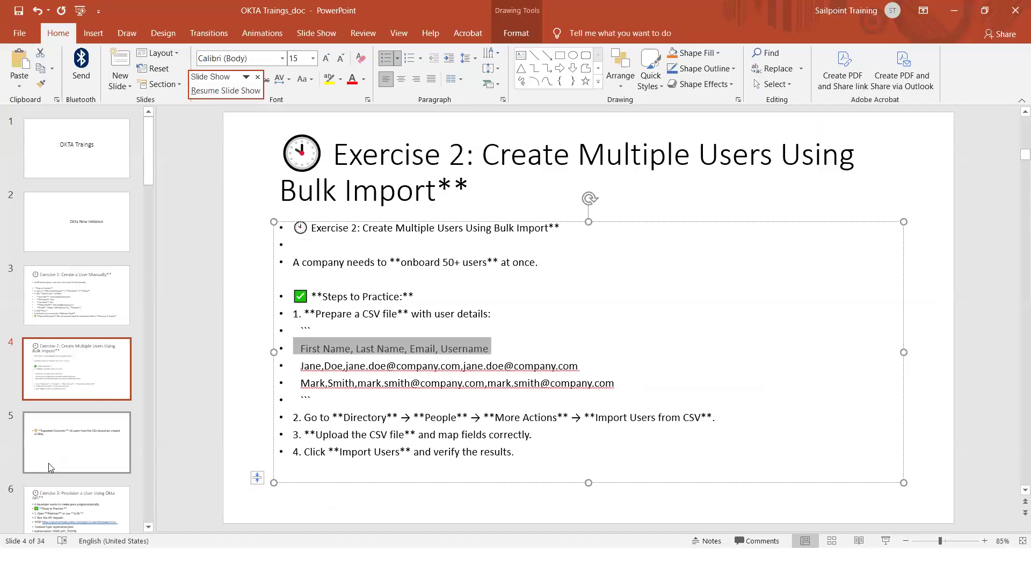
left_click(48, 466)
scroll(49, 466, "down", 1)
left_click(49, 473)
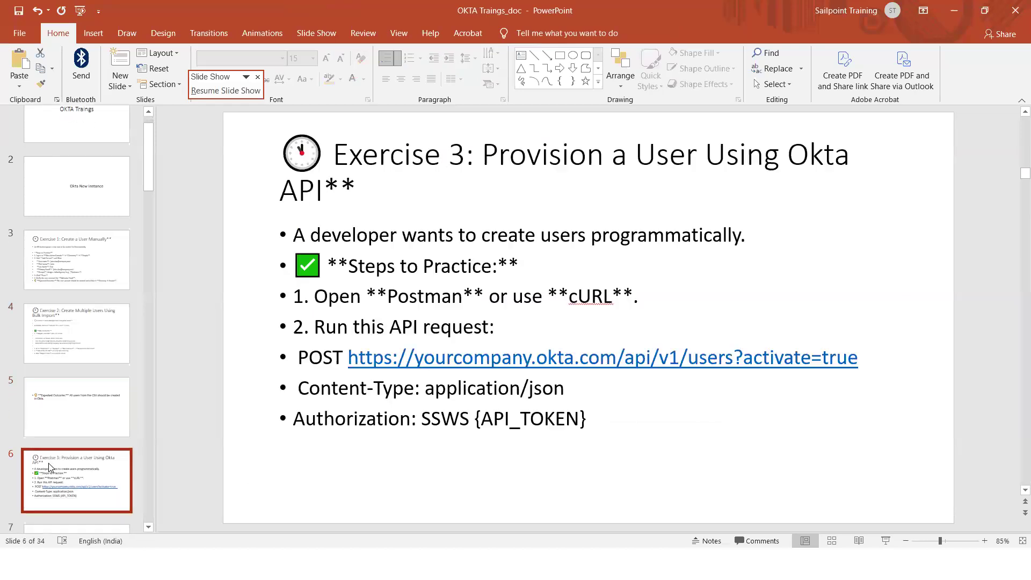